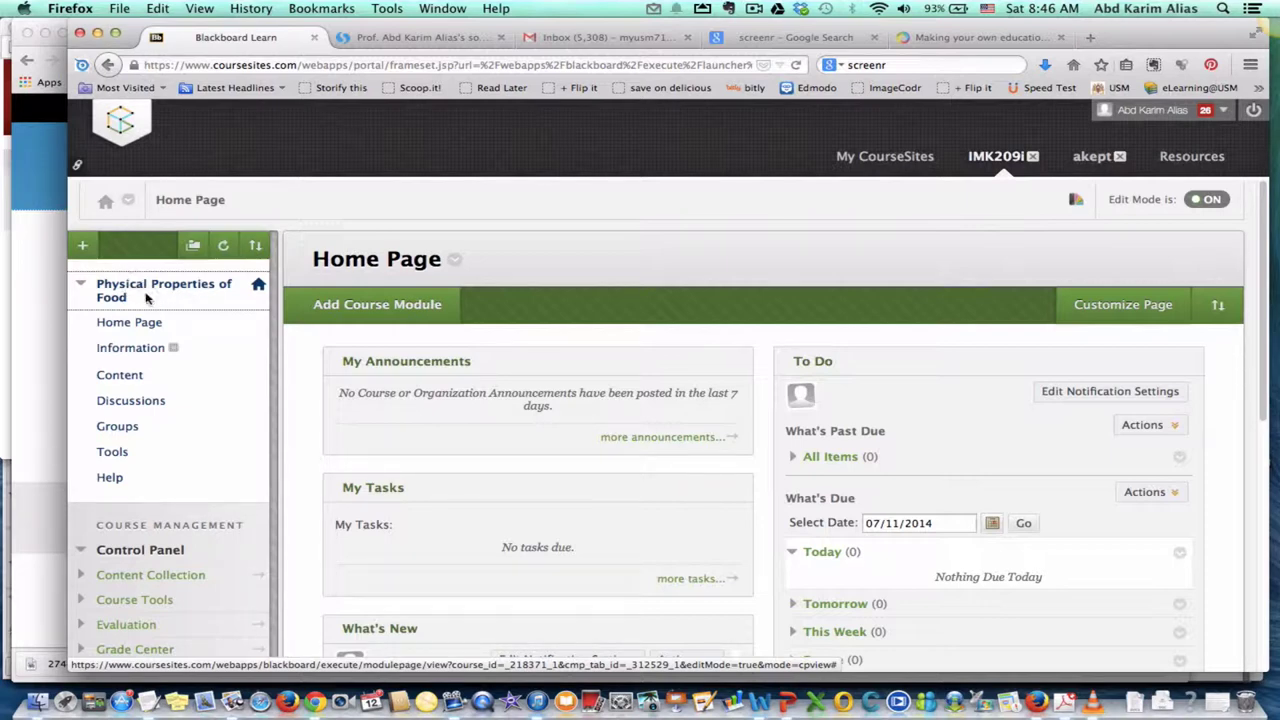
Add a content area named "UNIT 1" to the Physical Properties of Food course menu
click(83, 246)
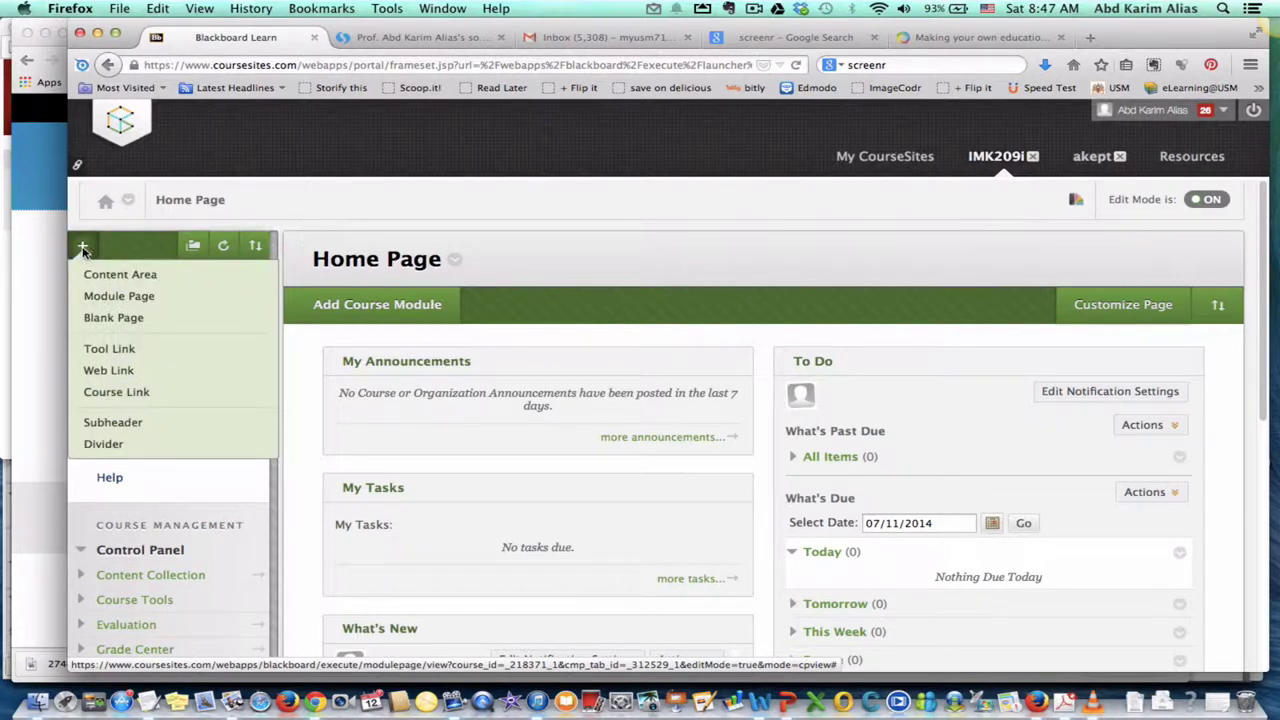
click(83, 247)
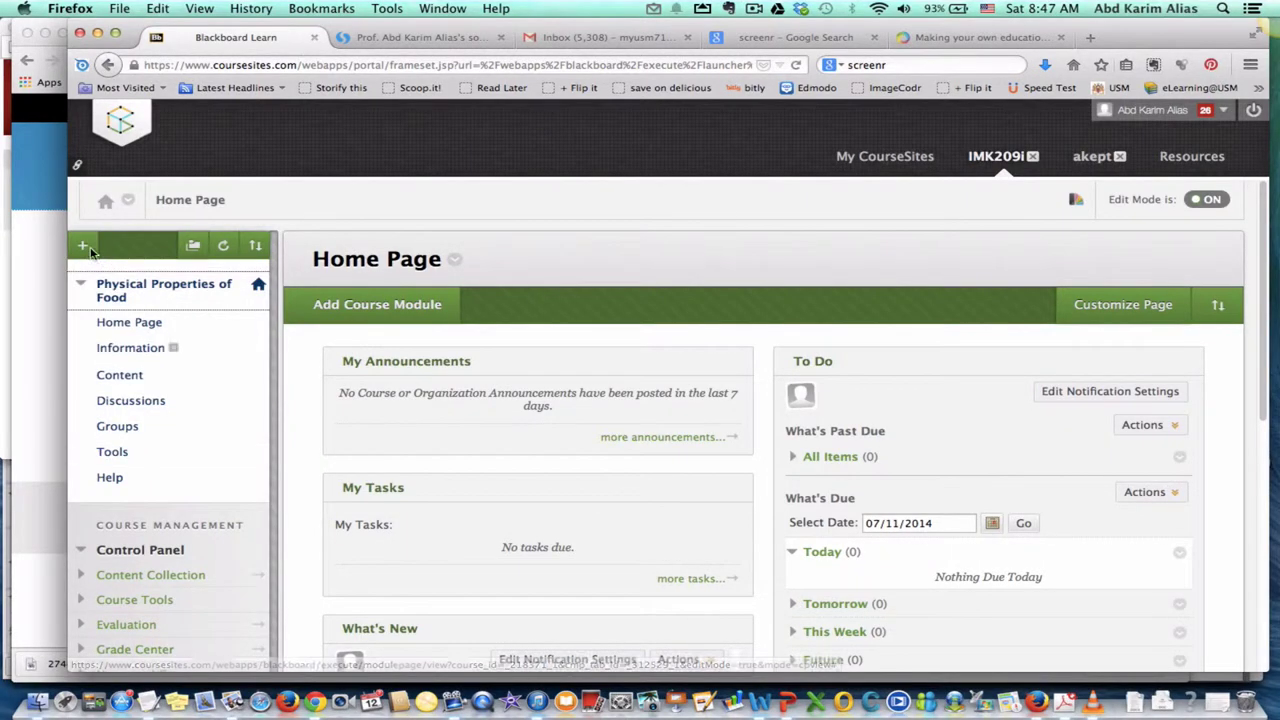
click(83, 247)
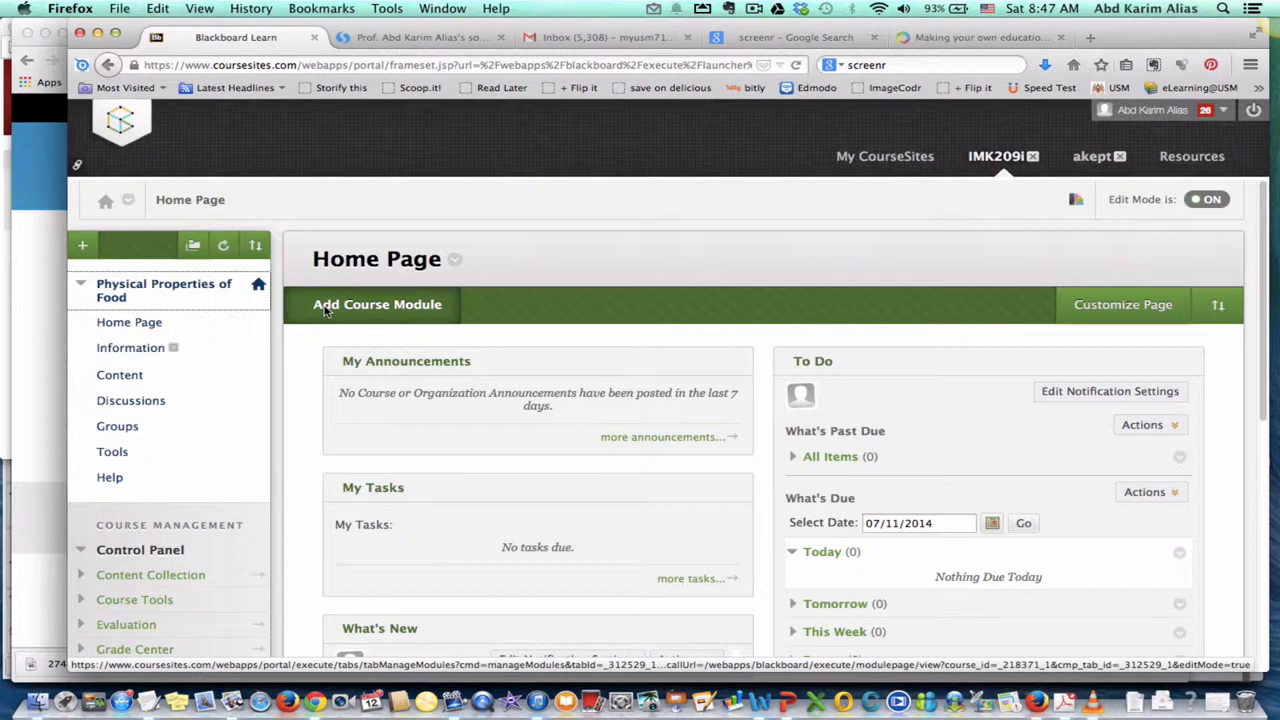
click(83, 247)
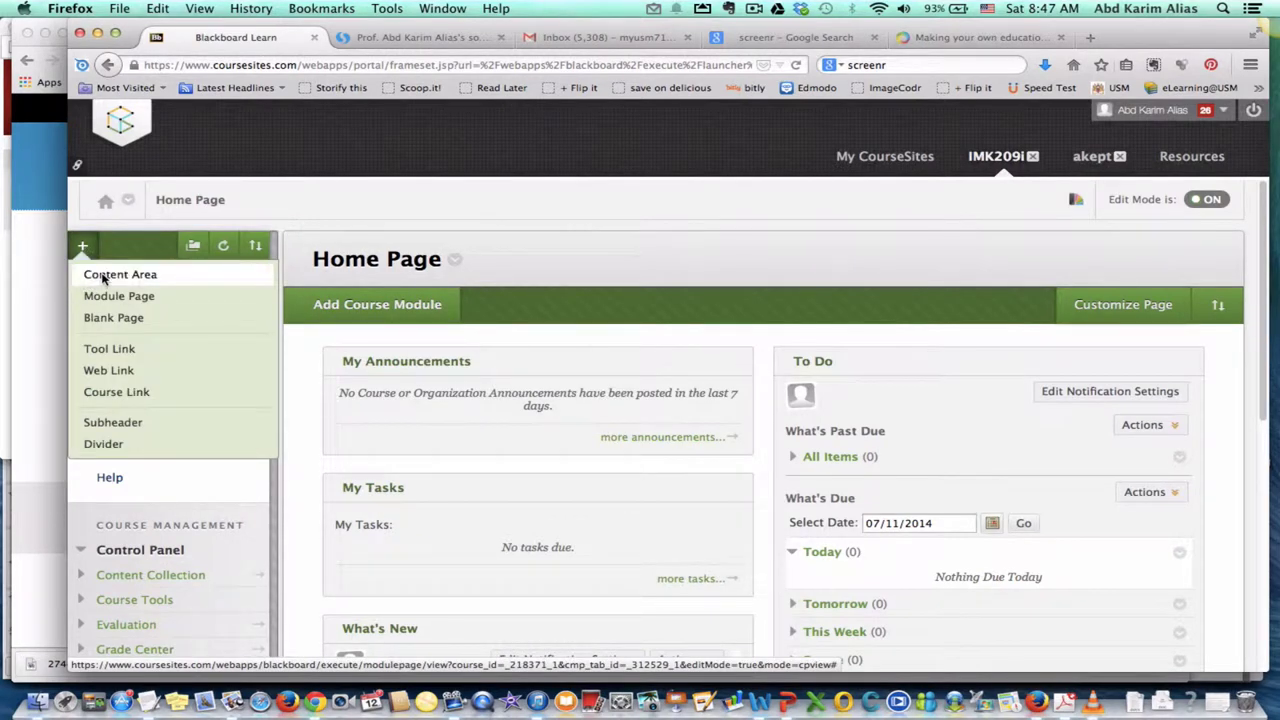
click(104, 276)
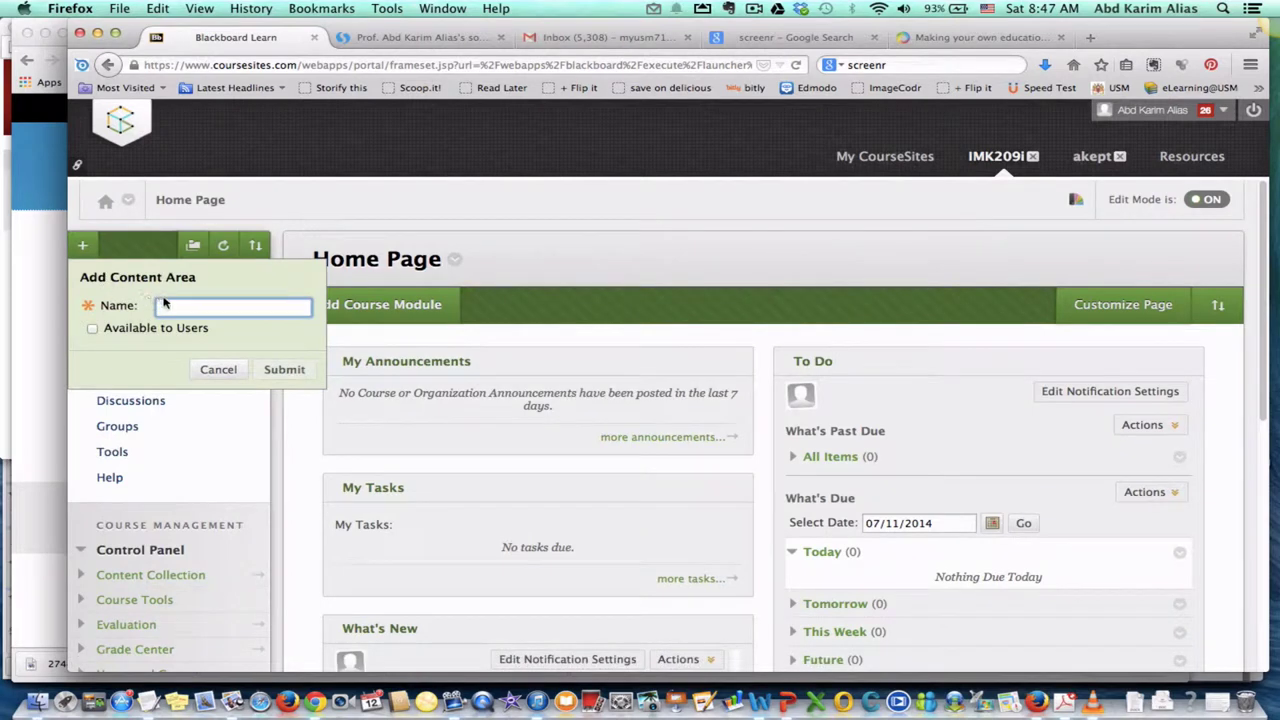
text(UNIT 1)
click(286, 371)
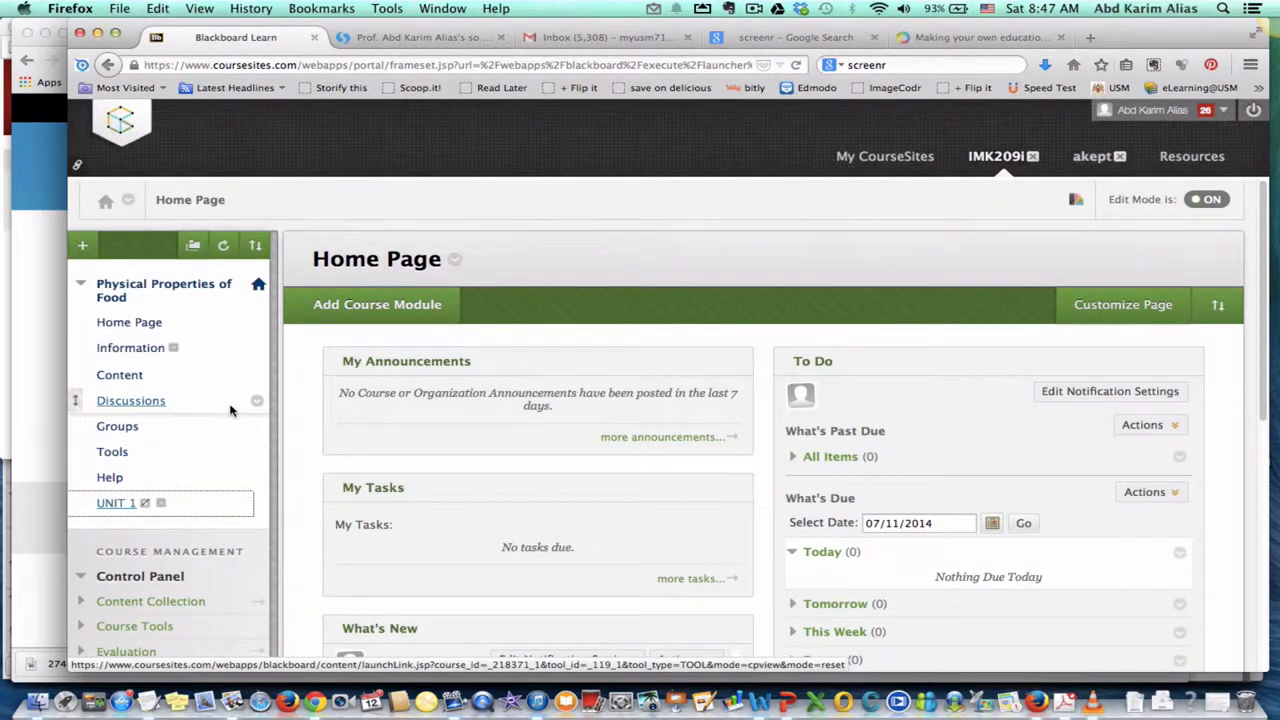
Open the UNIT 1 content area and review the content types that can be built in it
click(146, 505)
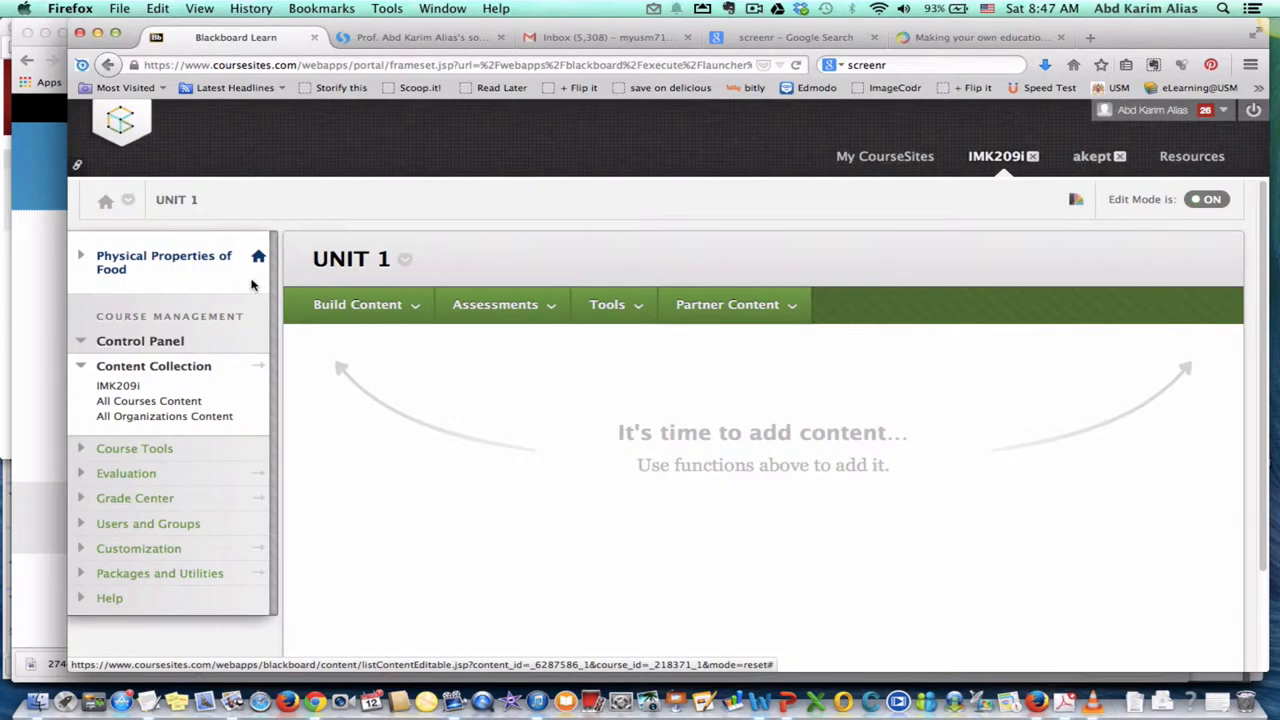
click(357, 304)
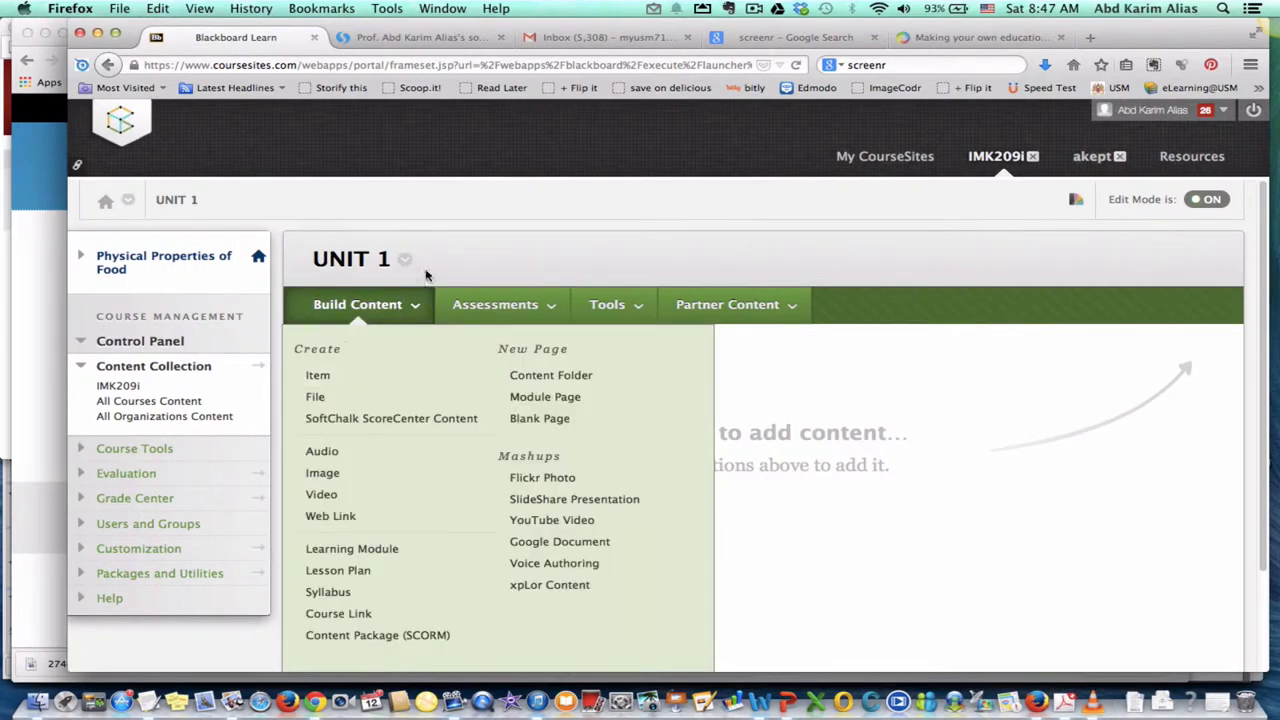
click(447, 205)
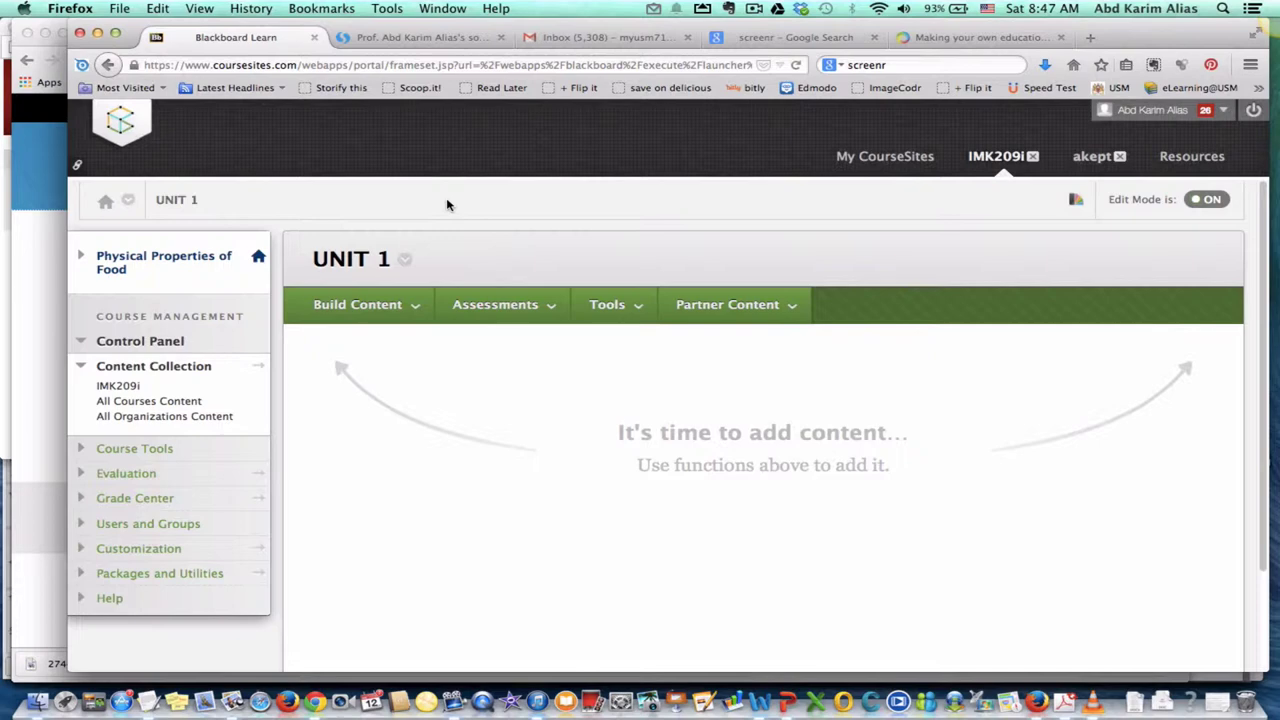
Collapse the Content Collection section and expand the Physical Properties of Food course menu
click(81, 366)
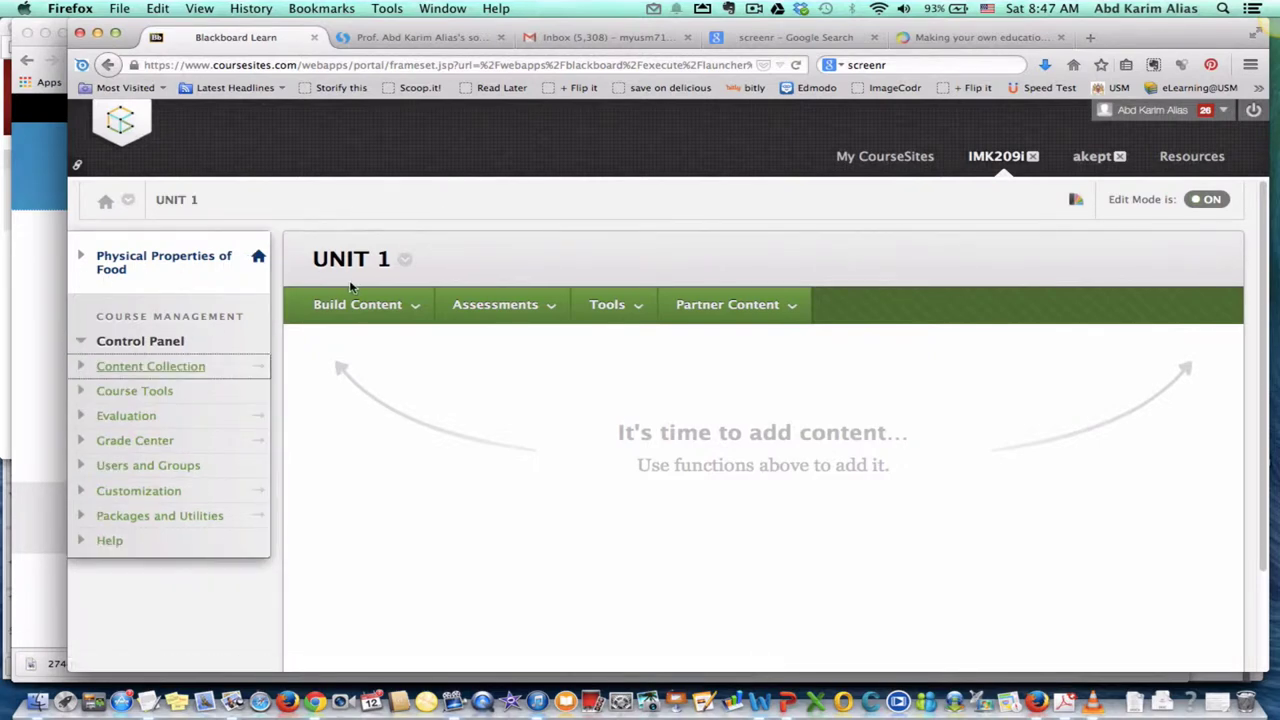
click(185, 262)
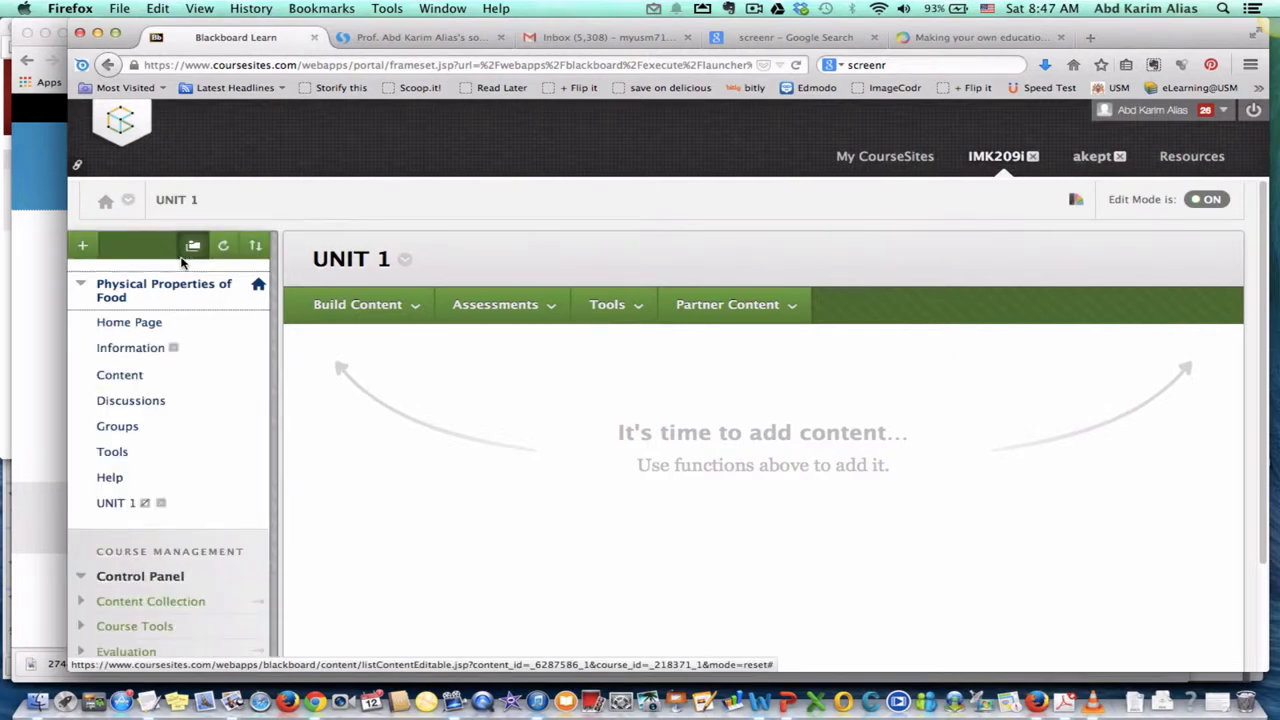
click(345, 295)
Try to add another content area named "UNIT 1" to the course menu, made available to users
click(84, 247)
click(84, 247)
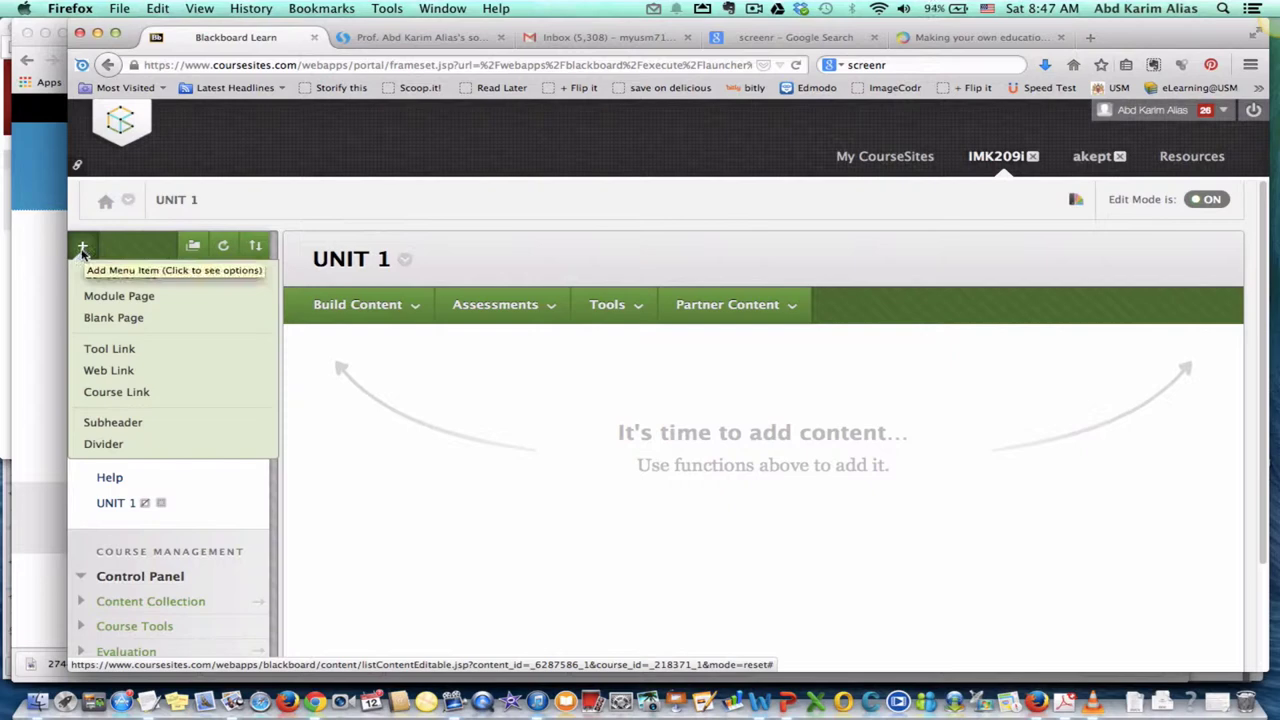
click(92, 275)
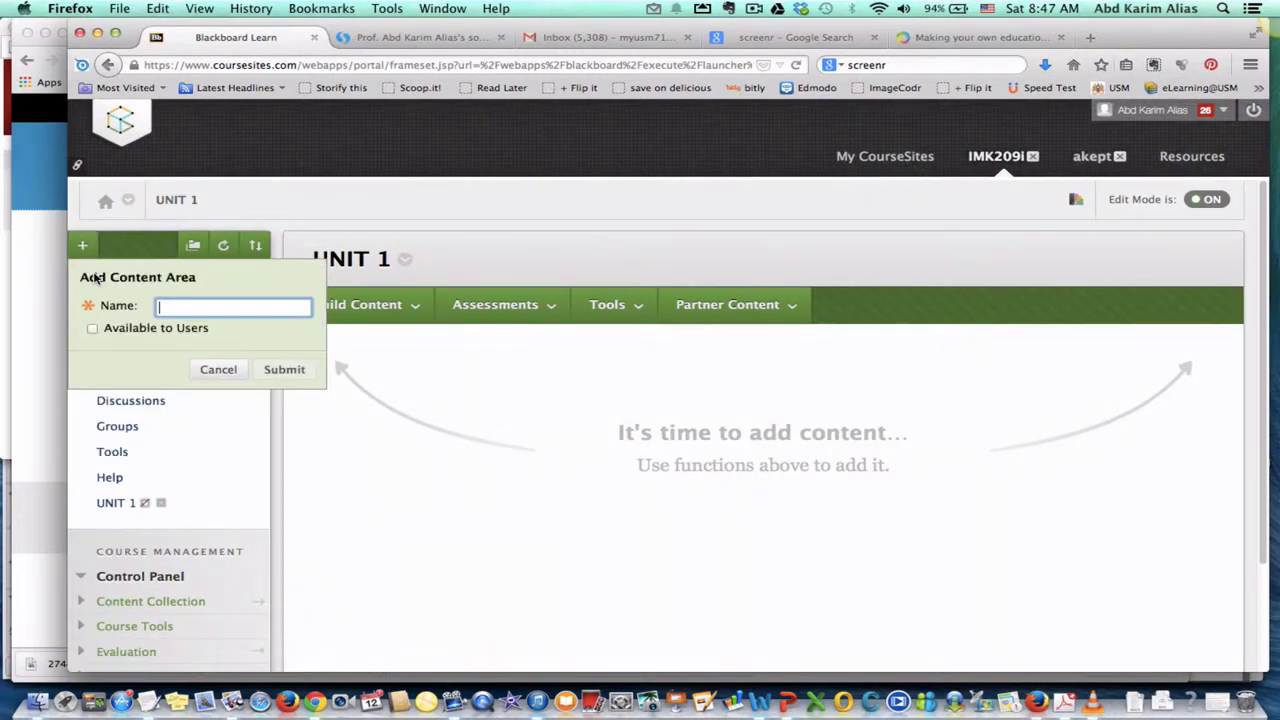
text(UNIT 1)
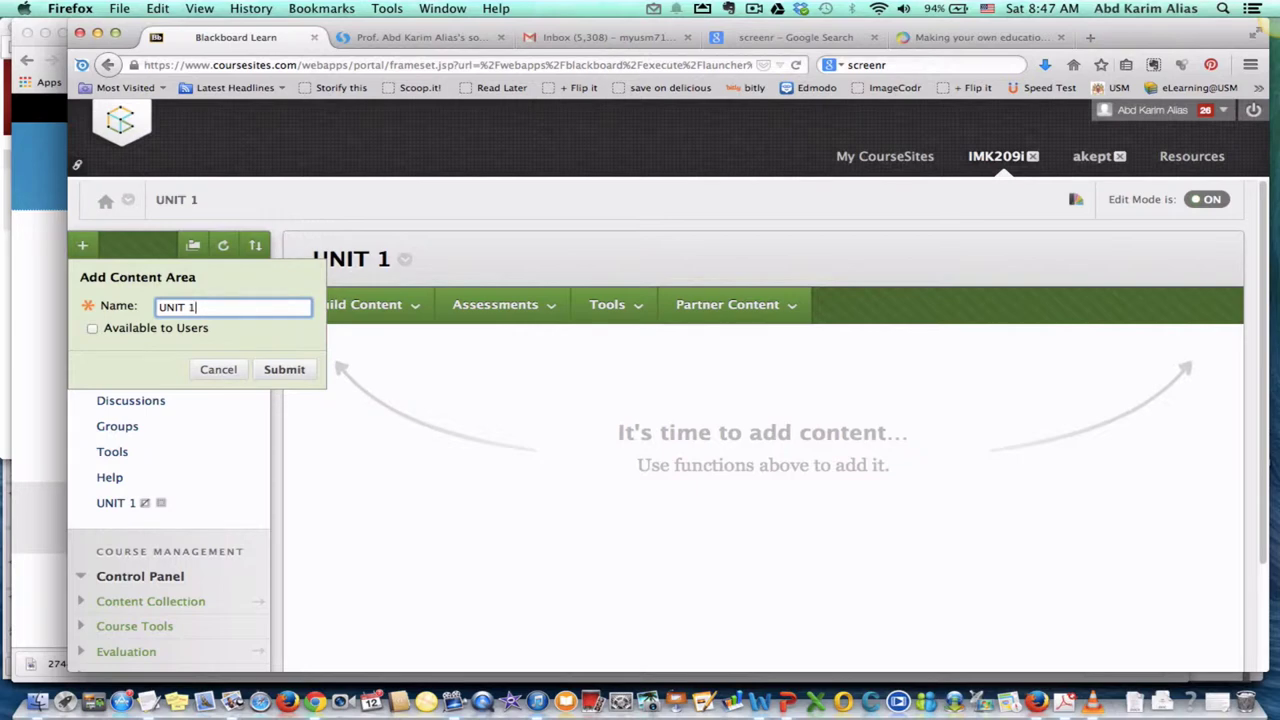
click(92, 331)
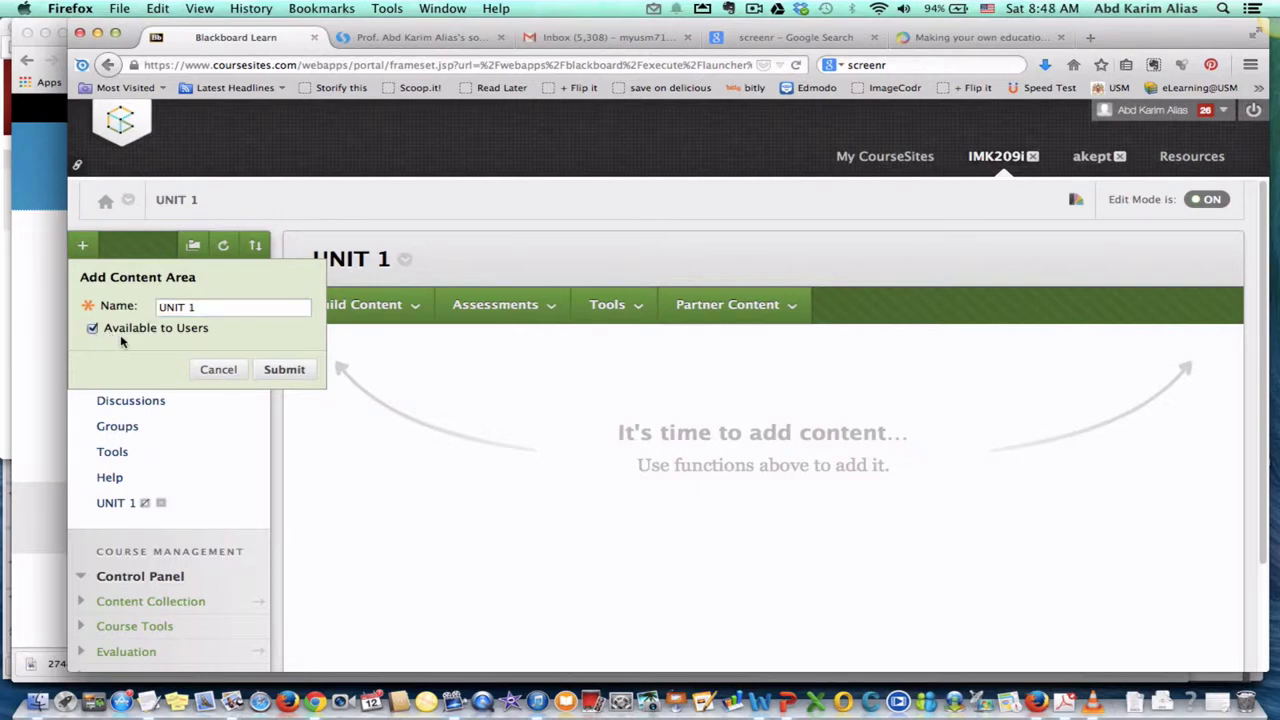
click(281, 370)
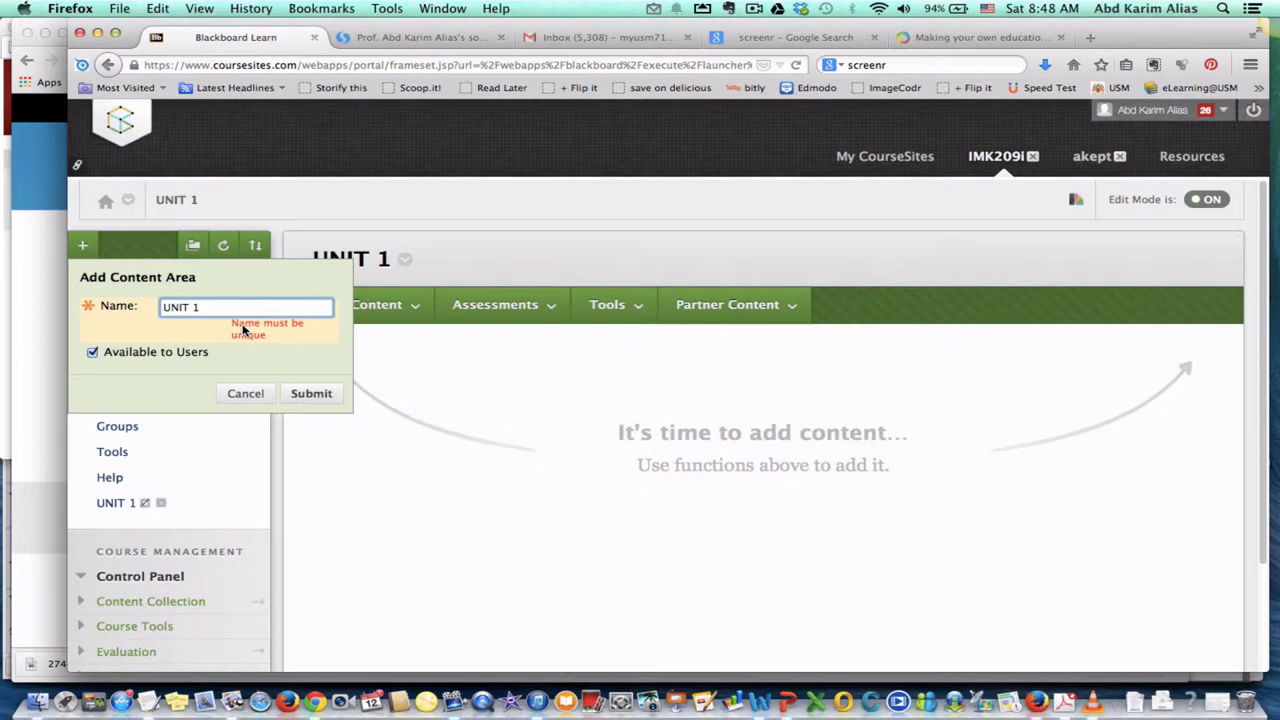
Change the new content area's name to "UNIT 2" and submit it
double_click(196, 307)
text(2)
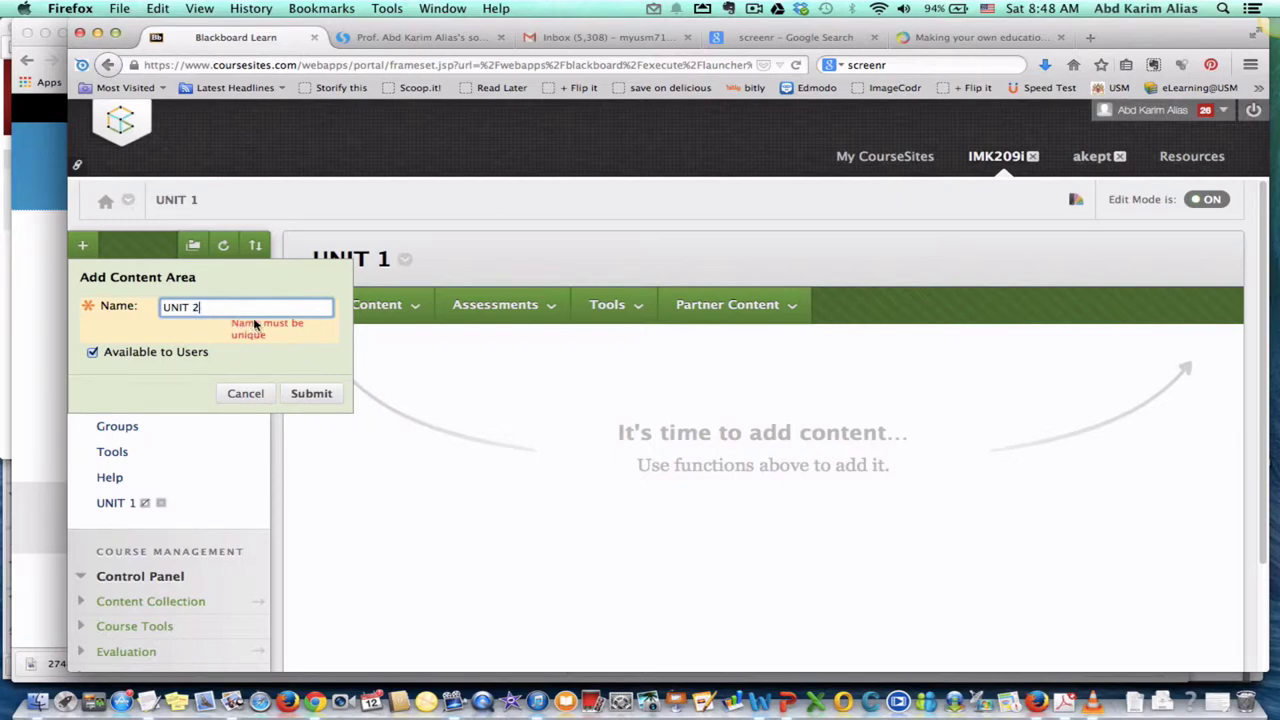
click(311, 394)
click(288, 371)
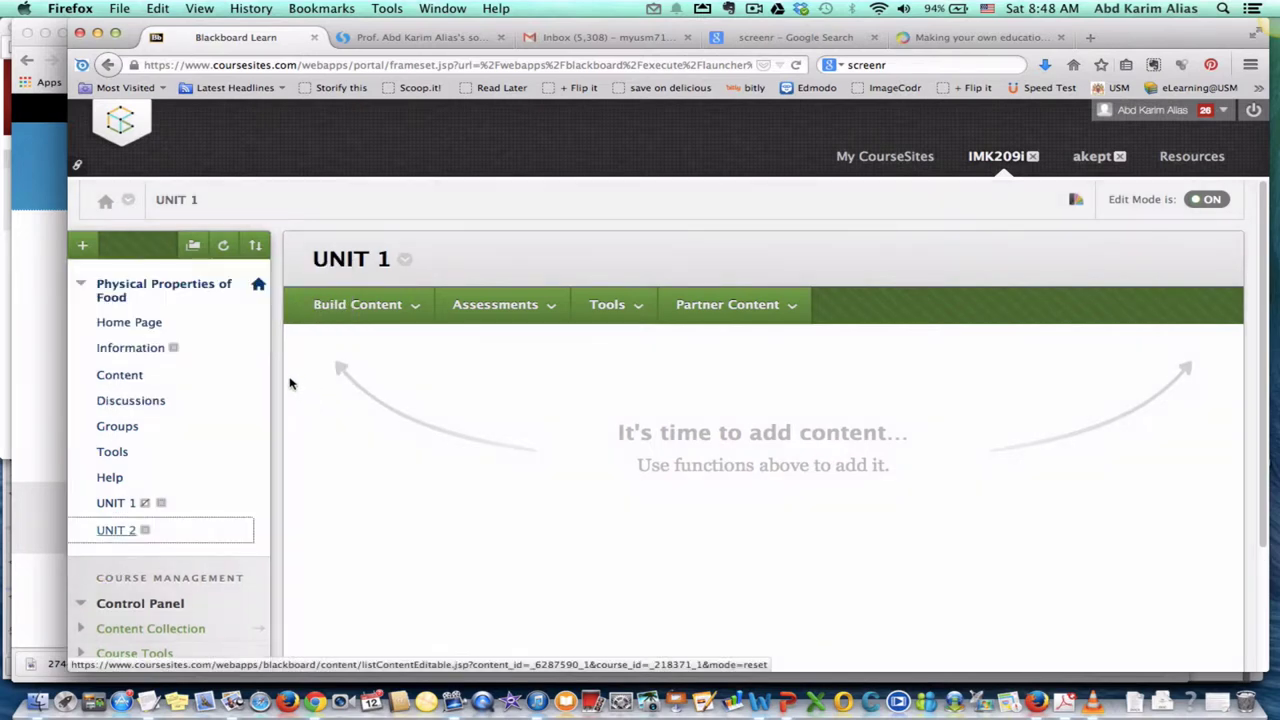
Open the UNIT 2 content area and review its assessment, tool and partner content options
scroll(160, 445, down, 2)
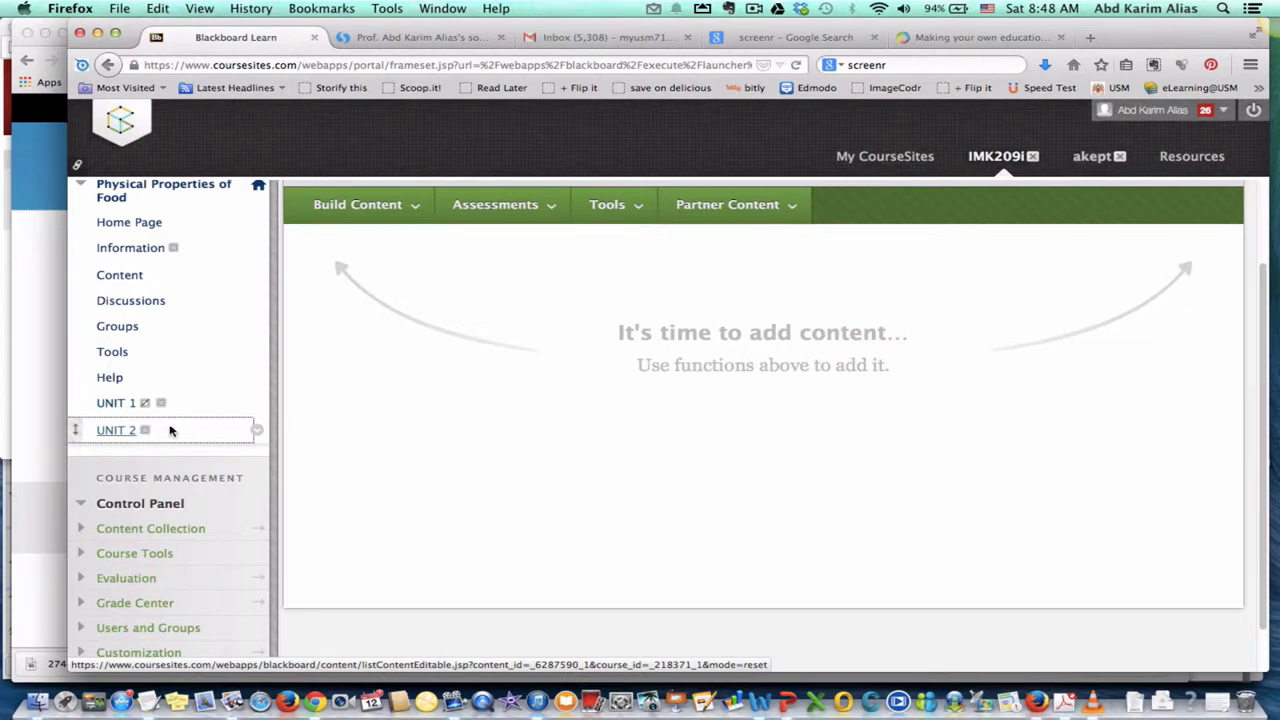
click(119, 432)
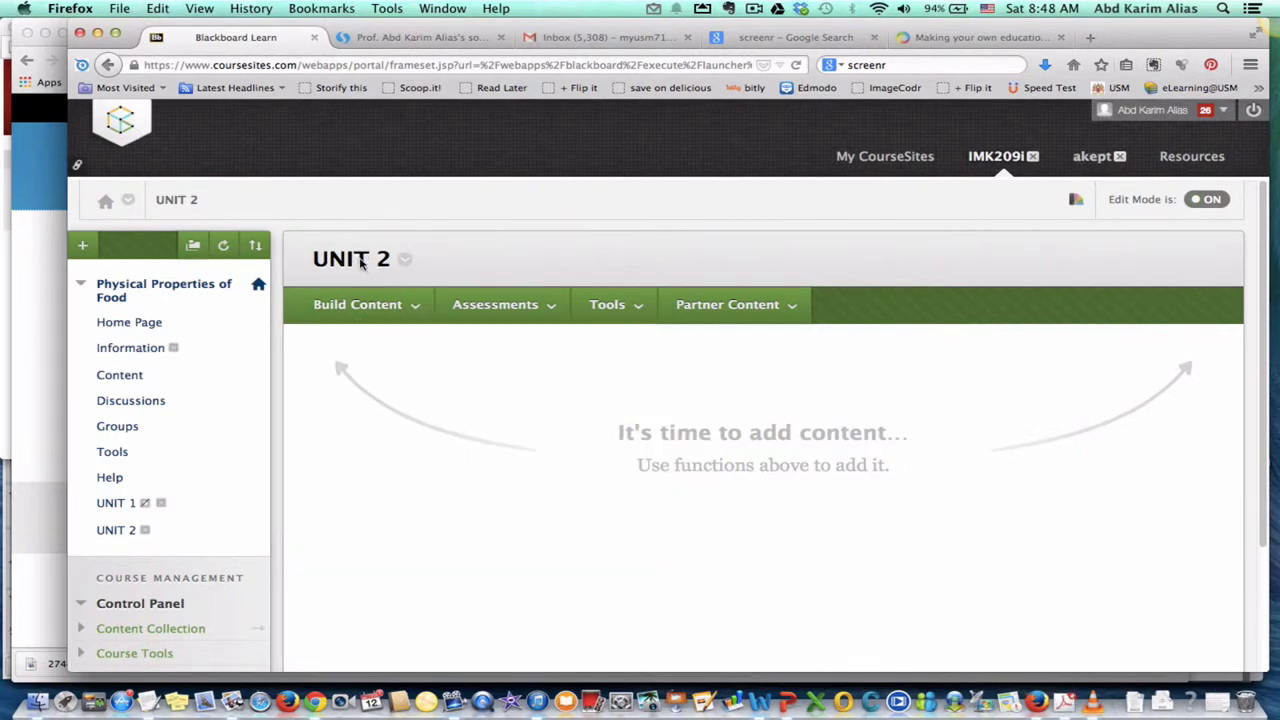
click(340, 305)
click(505, 308)
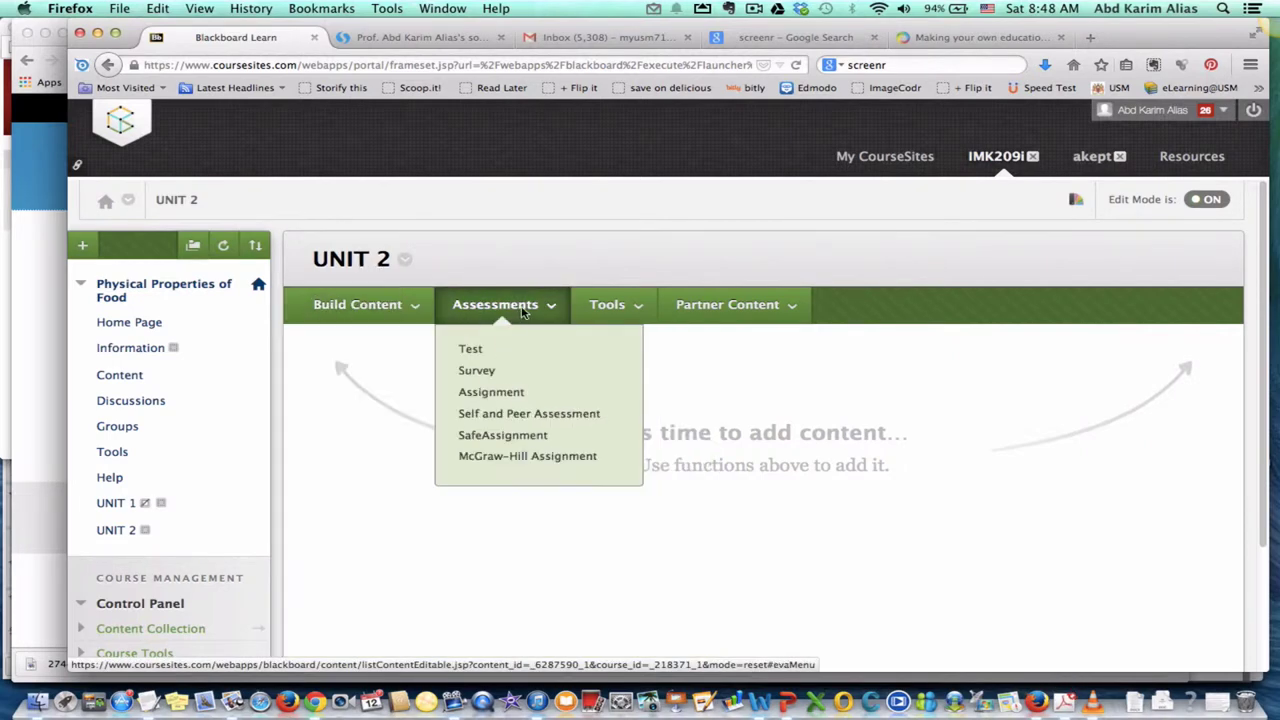
click(607, 305)
click(727, 305)
click(495, 305)
Start a new content item in UNIT 2 with the name "Lesson 1" and the text "Description"
click(380, 308)
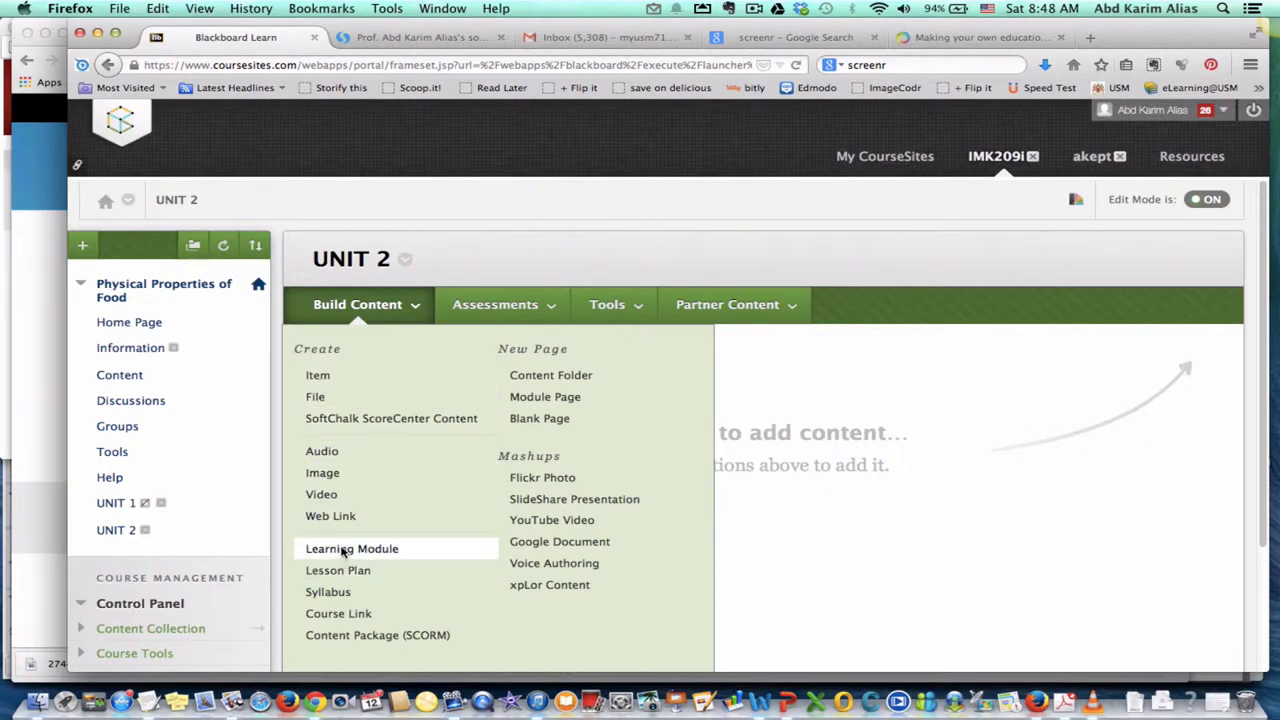
click(318, 376)
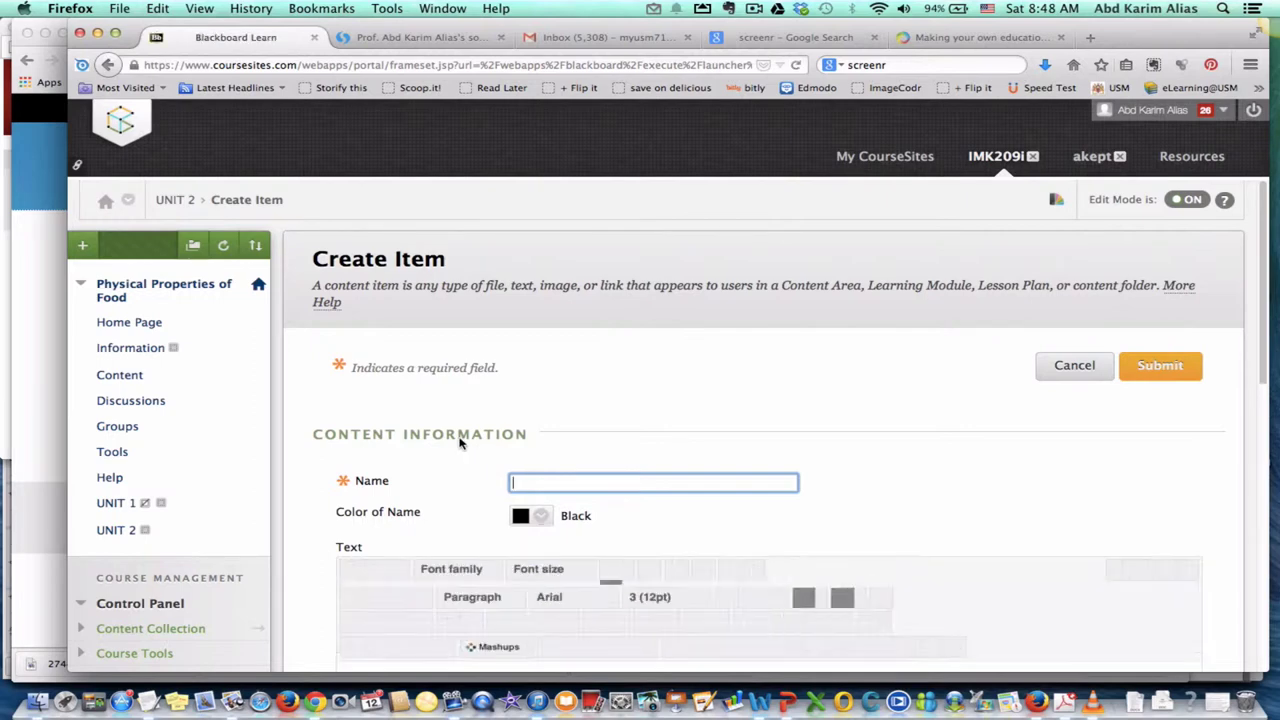
text(Lesson )
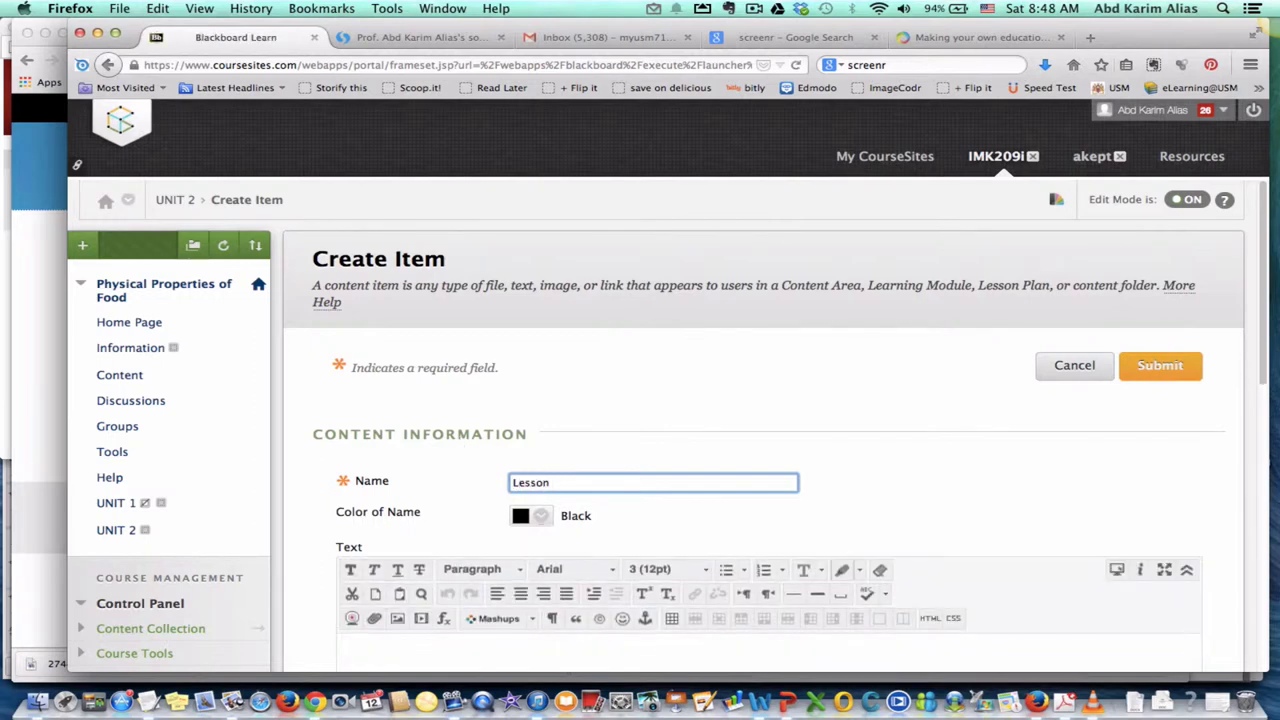
text(1)
scroll(488, 490, down, 3)
click(428, 456)
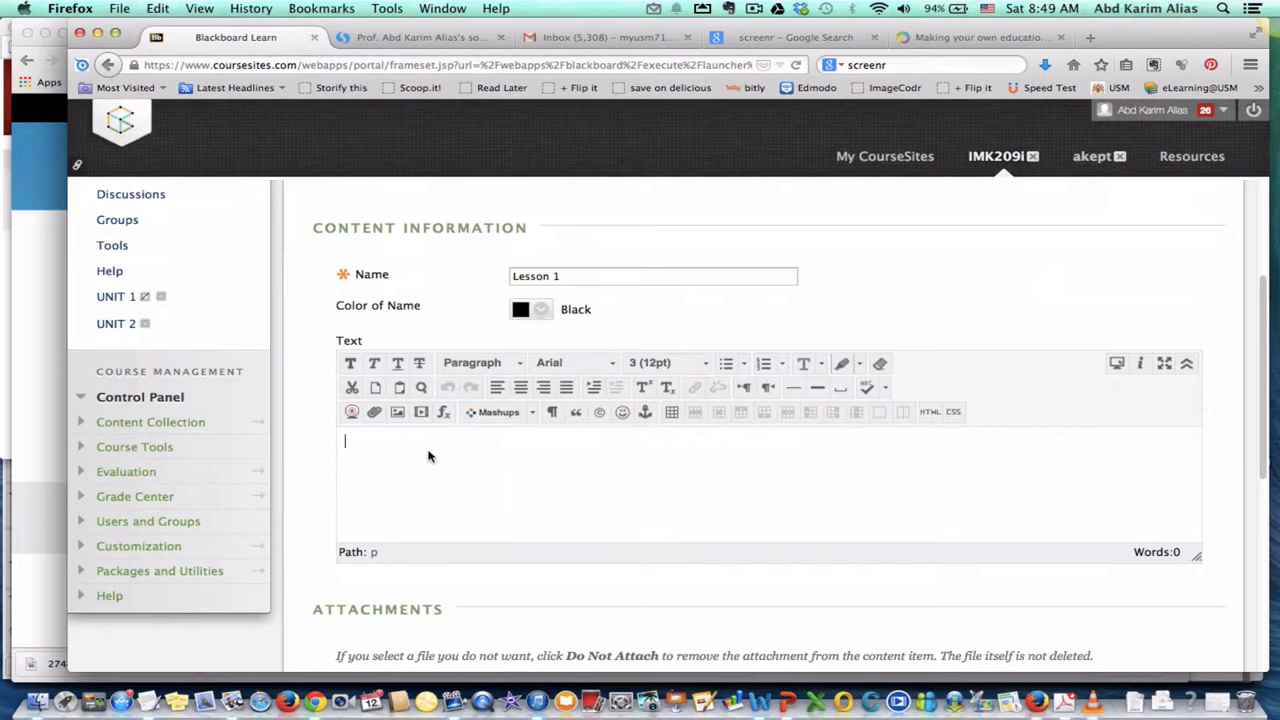
text(Description)
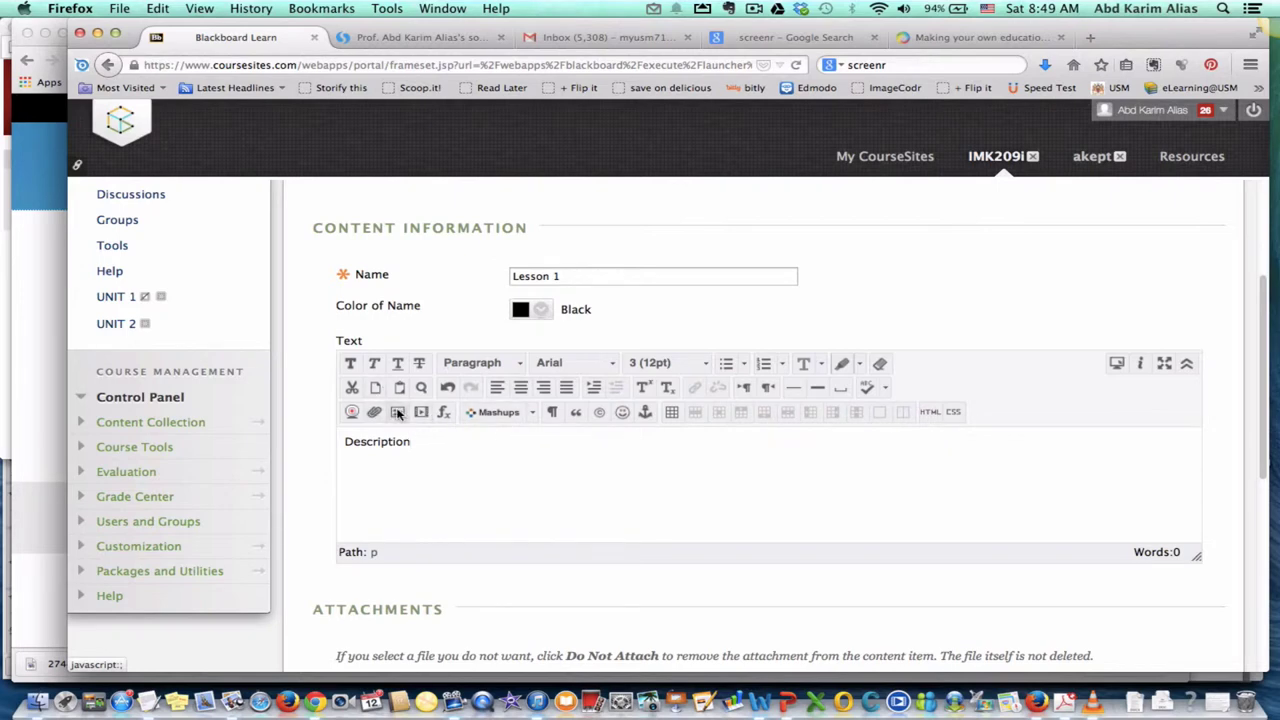
Start inserting a YouTube Video mashup after the description text and search for "putramocc"
click(532, 414)
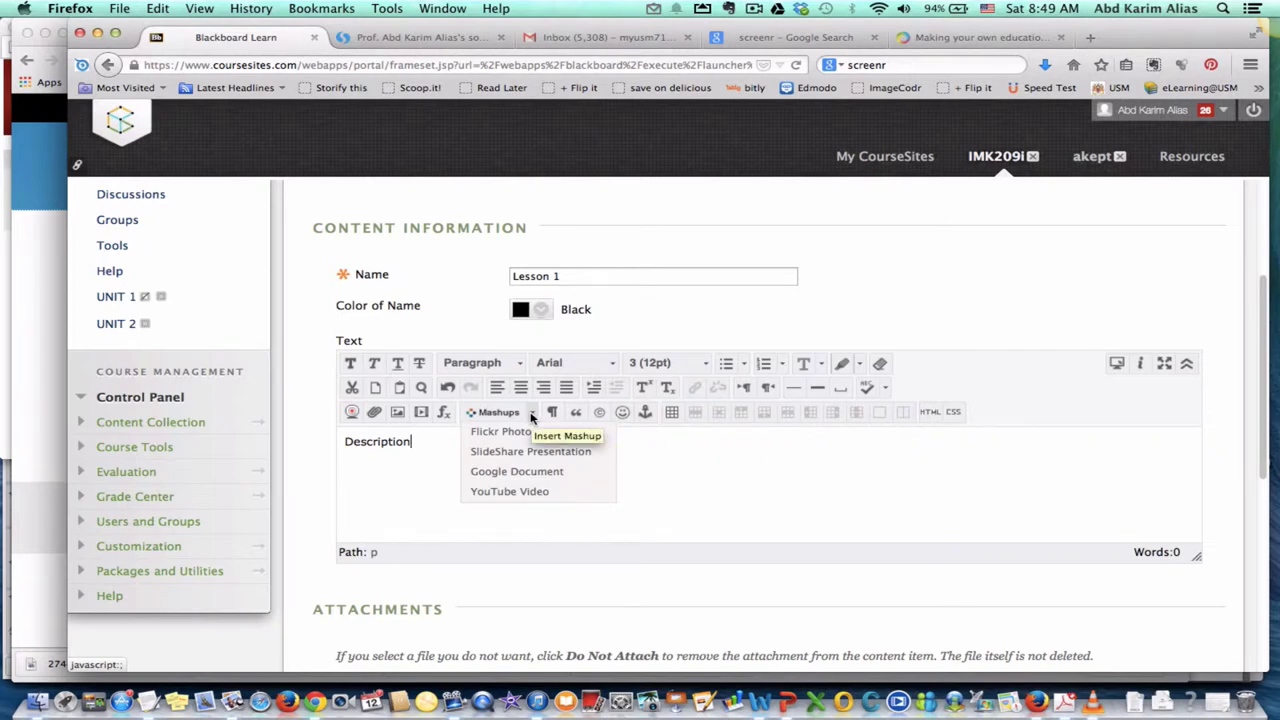
click(508, 491)
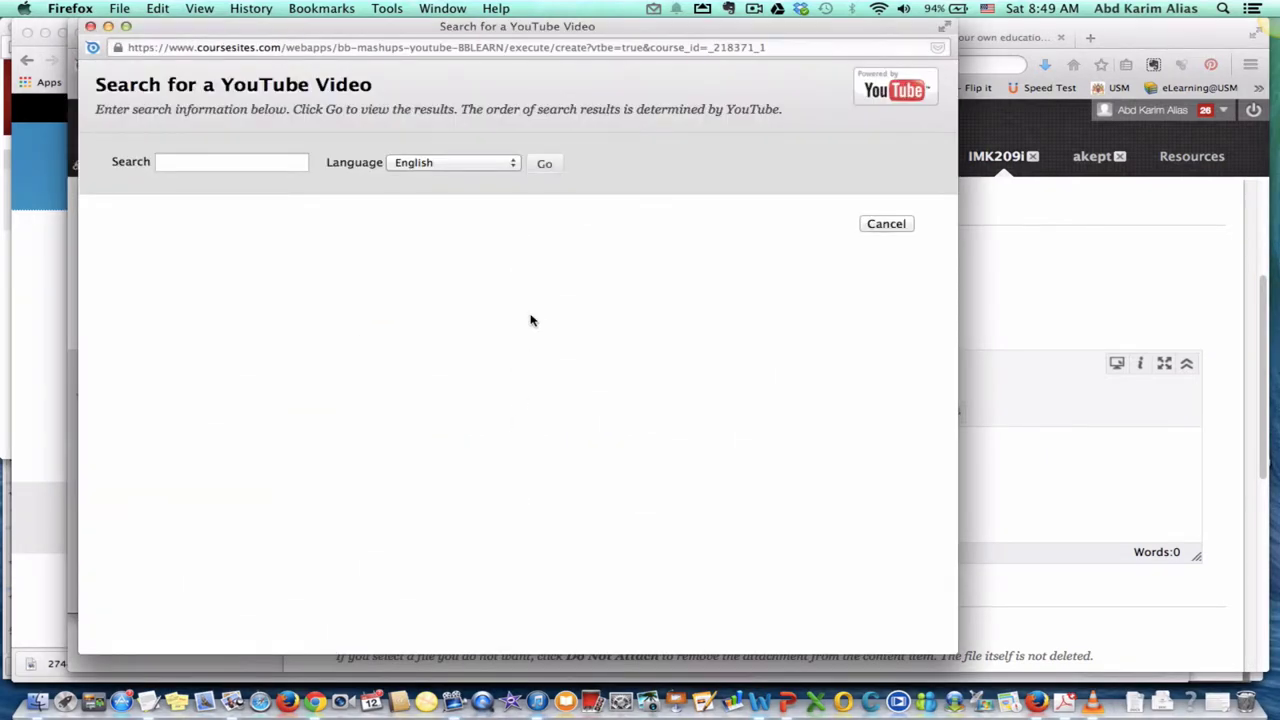
click(229, 166)
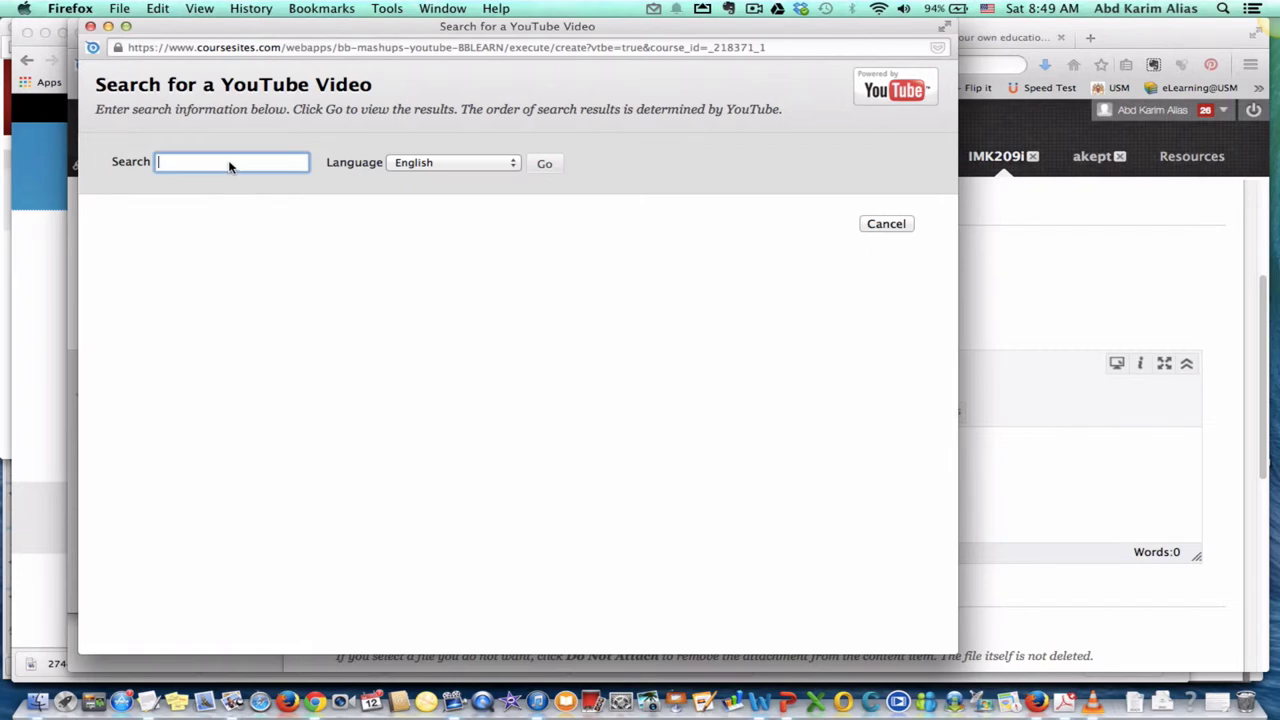
text(putramocc)
click(546, 166)
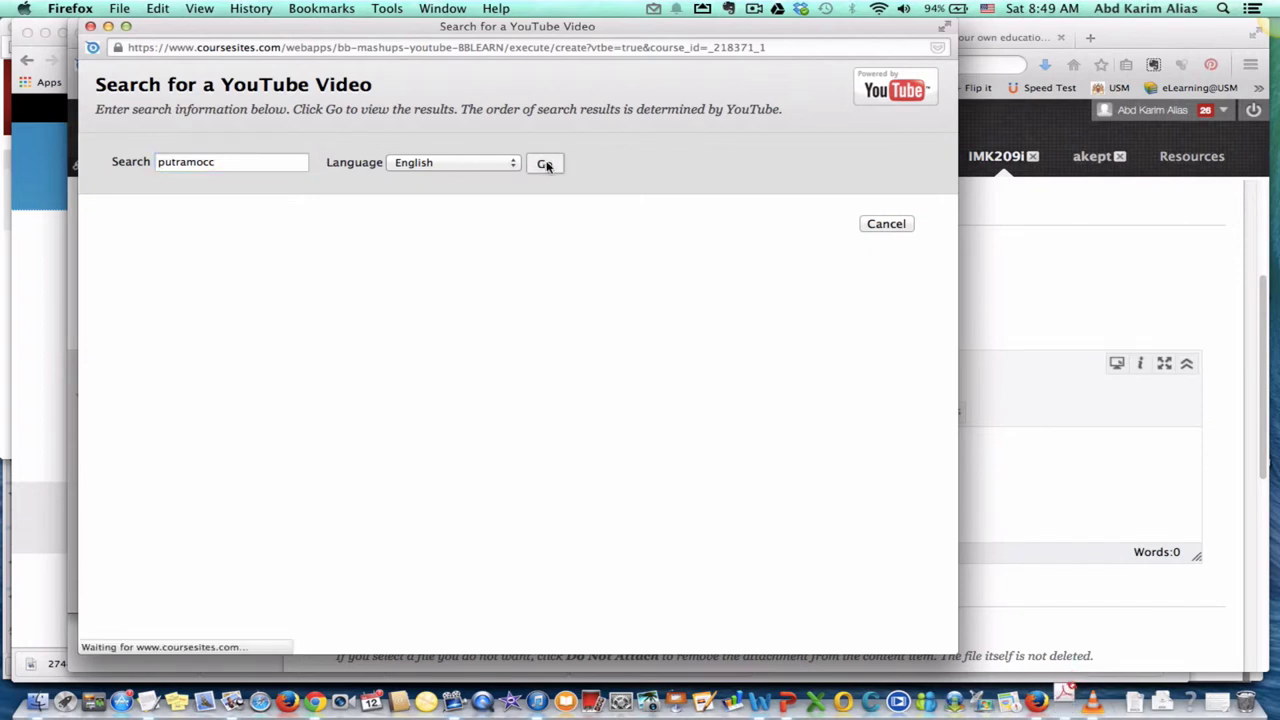
Correct the YouTube search term to "putramooc" and run the search again
click(220, 166)
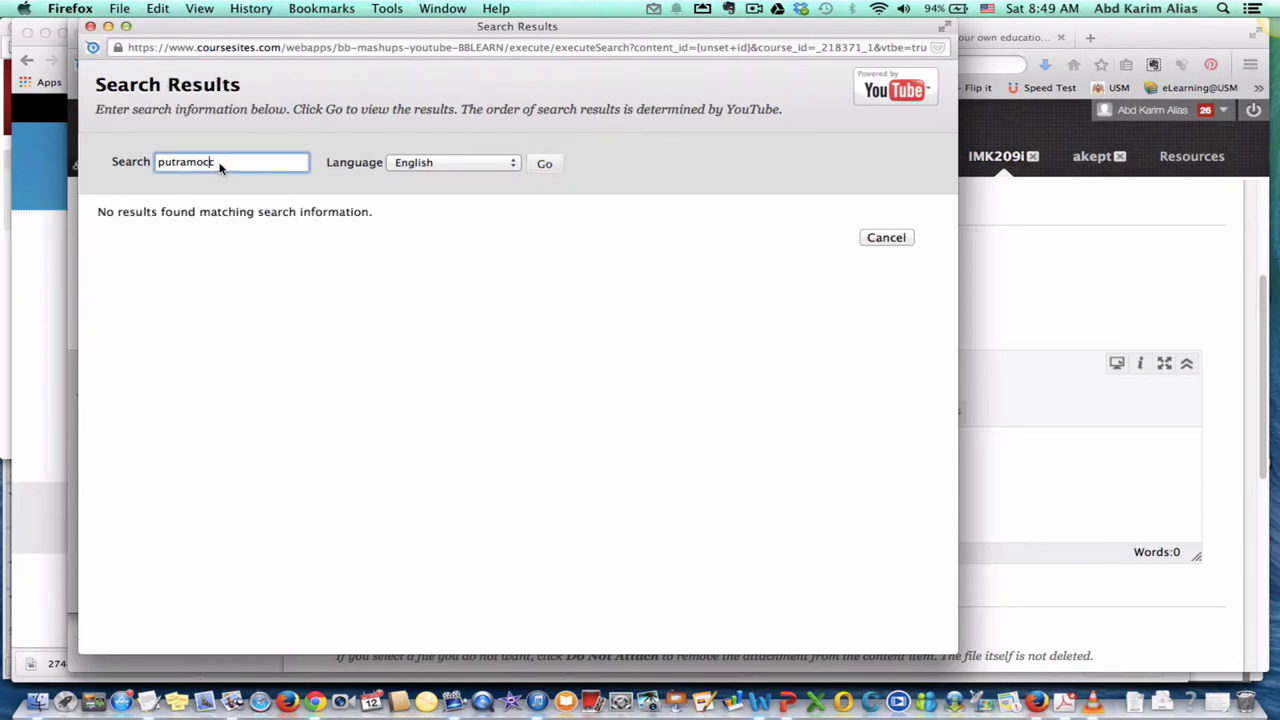
key(BackSpace)
key(BackSpace)
text(oc)
click(546, 165)
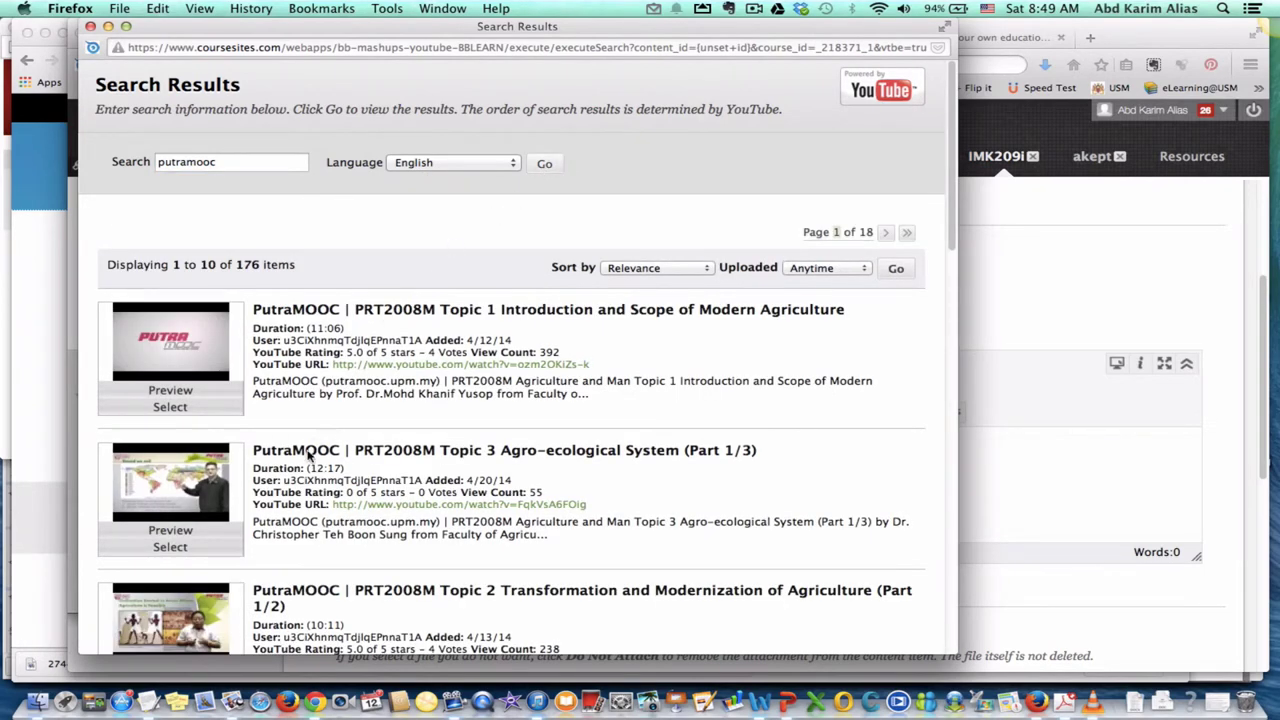
Choose the video "PutraMOOC | PRT2008M Topic 2 Transformation and Modernization of Agriculture (Part 1/2)" from the results for the mashup
scroll(286, 464, down, 2)
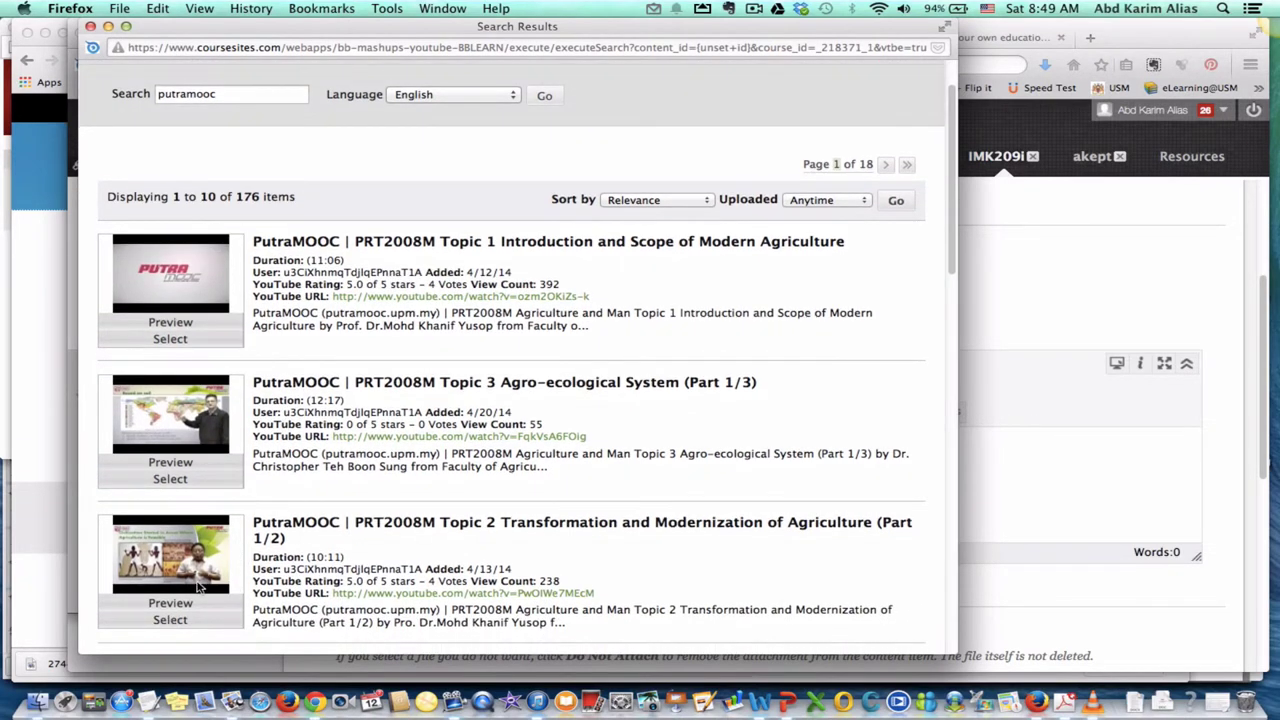
scroll(198, 585, down, 1)
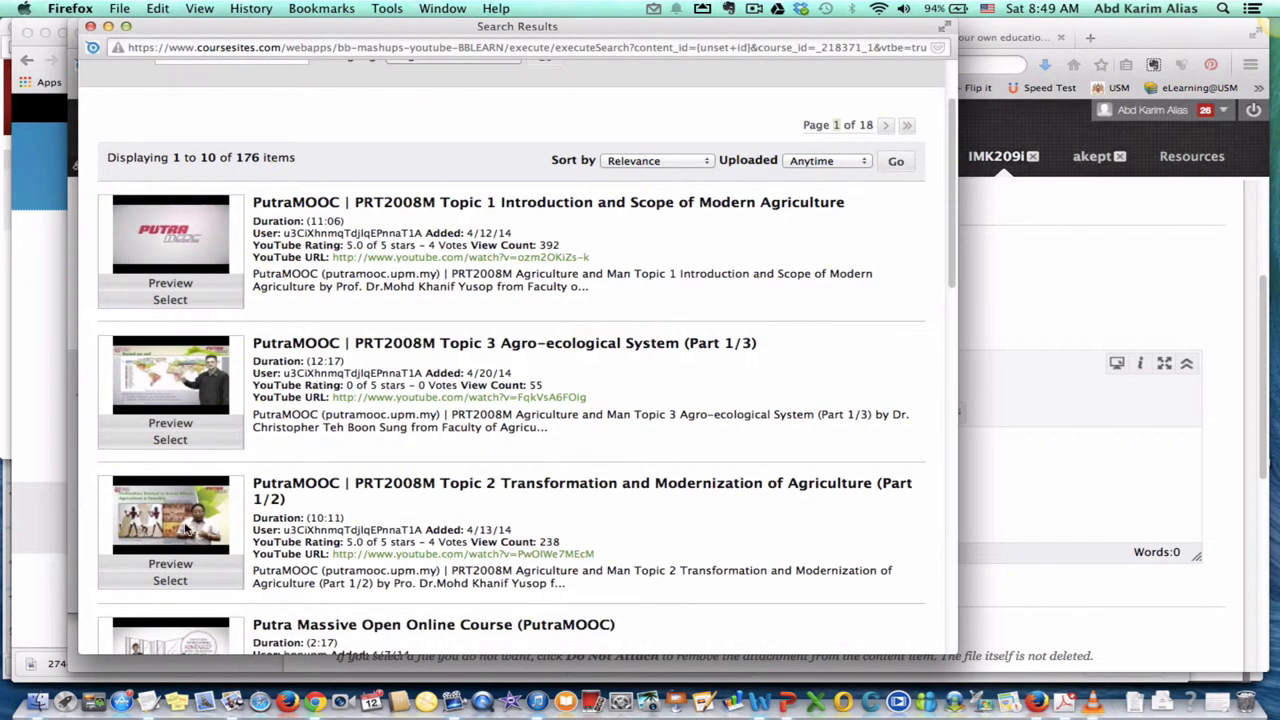
click(169, 582)
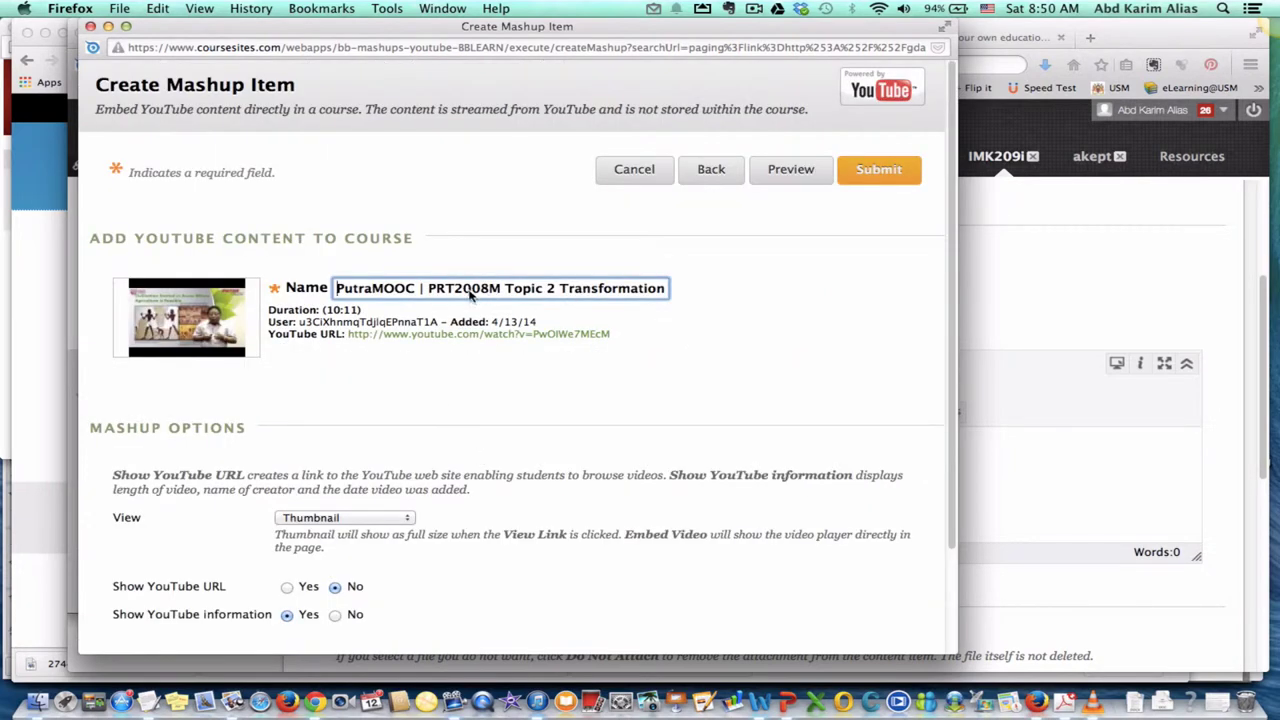
Set the YouTube mashup's view to Embed Video and submit it into the Lesson 1 text
scroll(414, 318, down, 2)
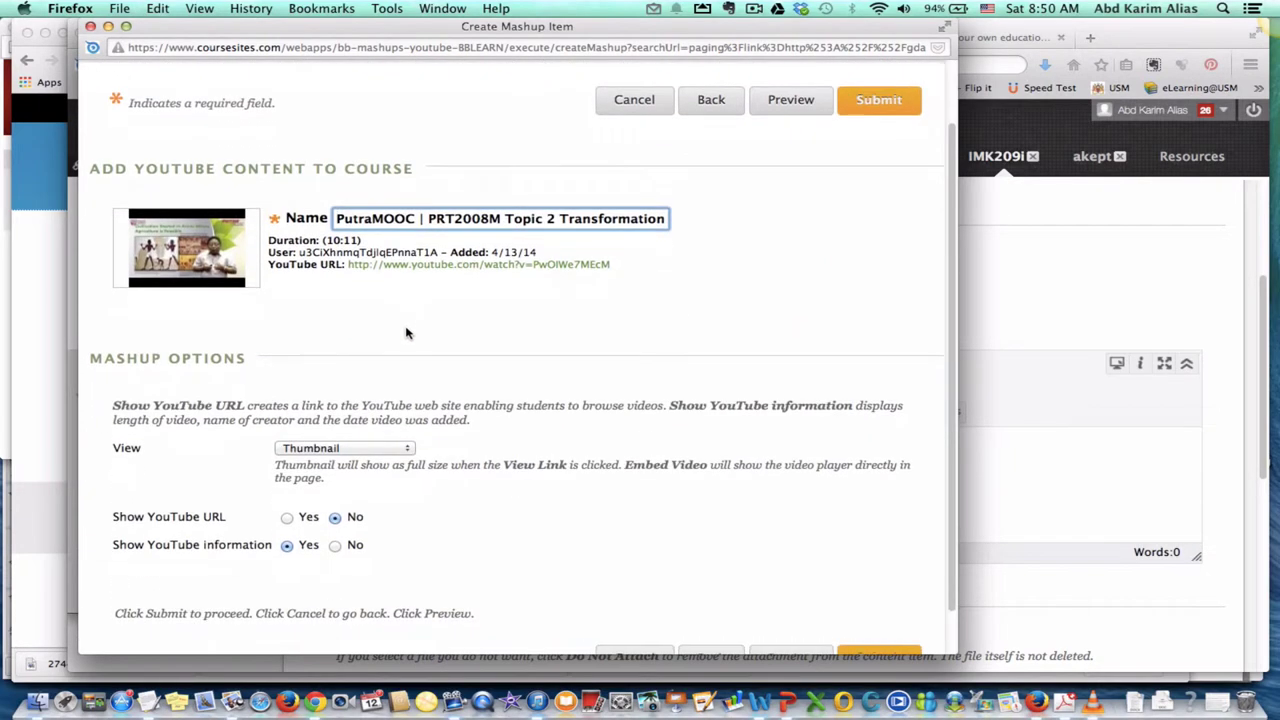
click(407, 450)
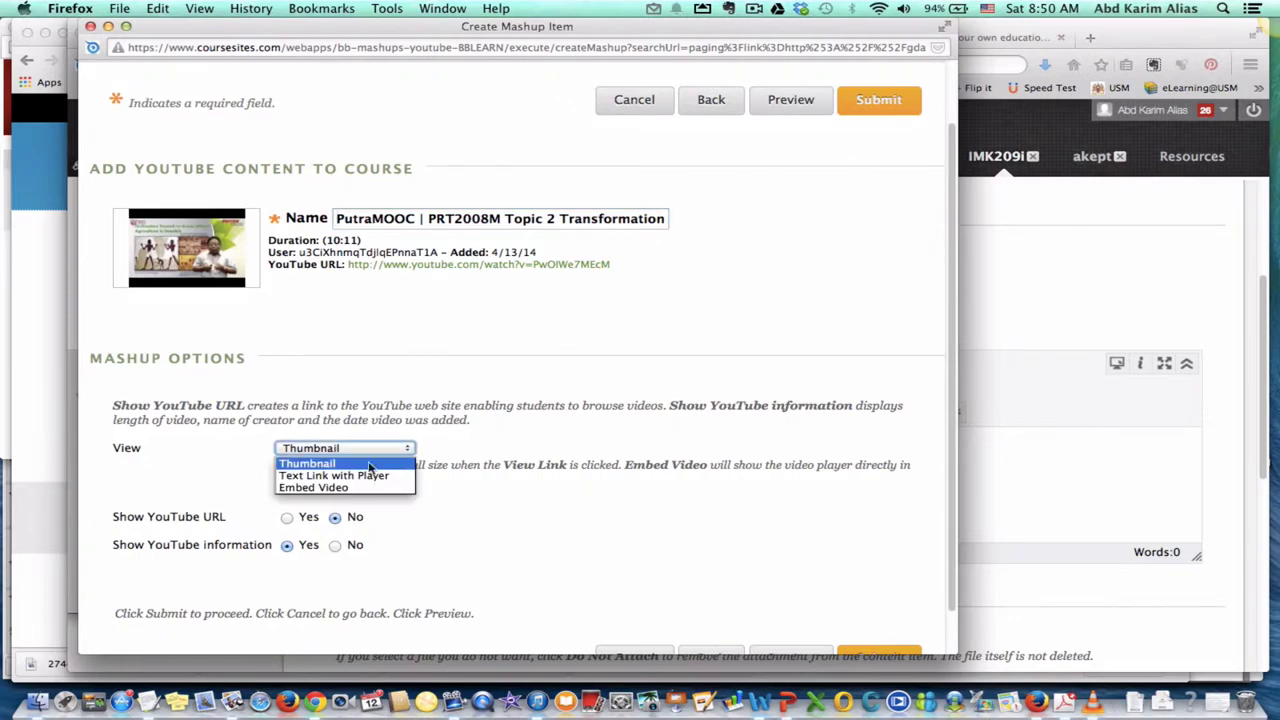
click(324, 490)
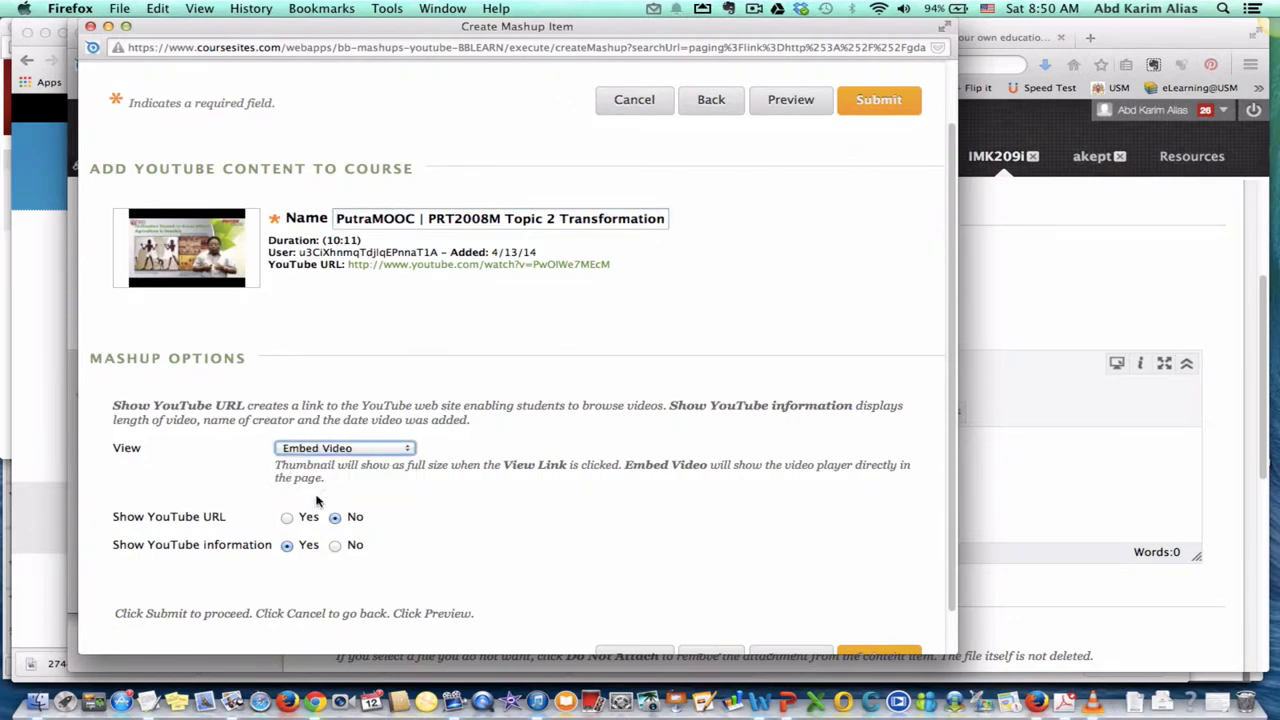
scroll(271, 532, down, 1)
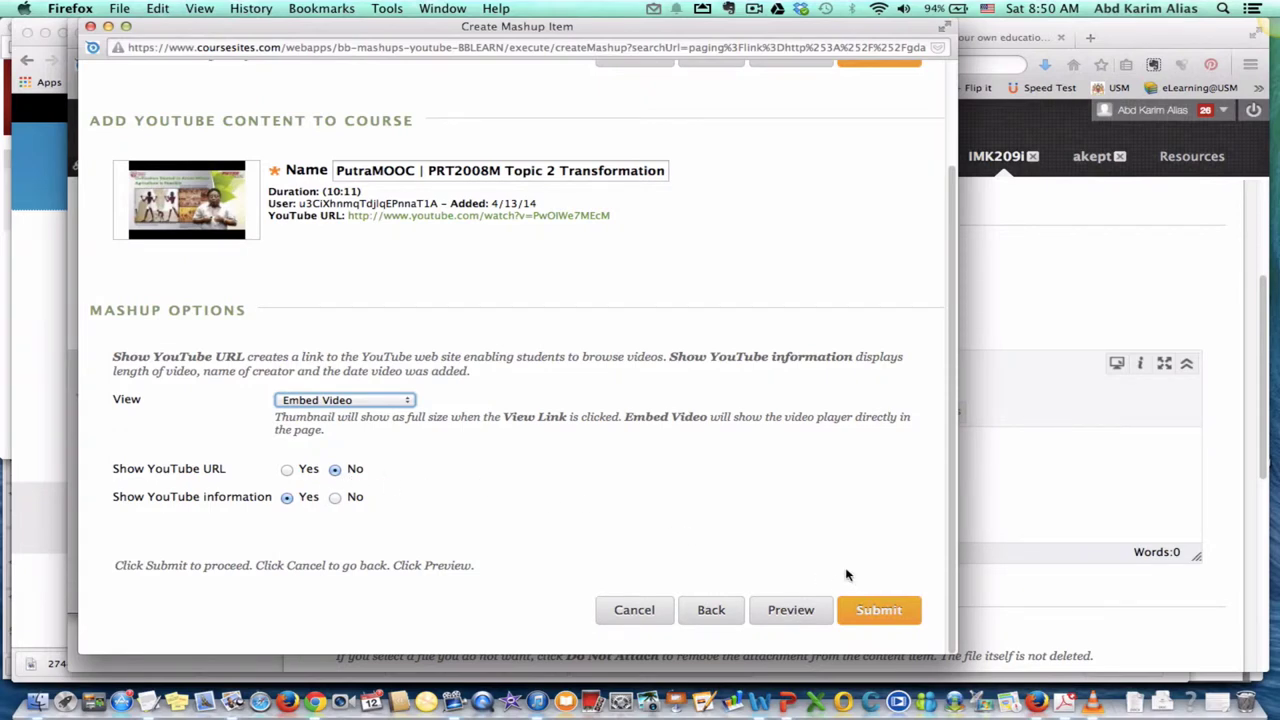
click(877, 617)
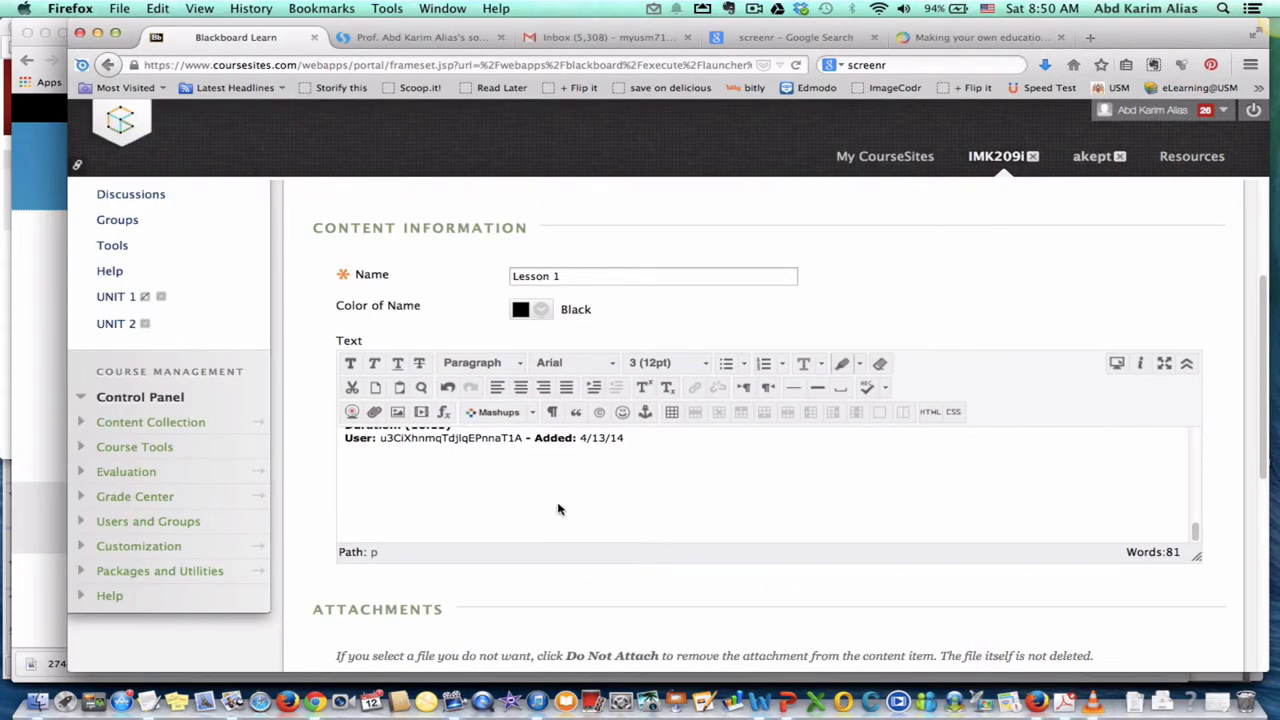
Check the embedded video in the Lesson 1 text and submit the content item to UNIT 2
scroll(558, 509, up, 3)
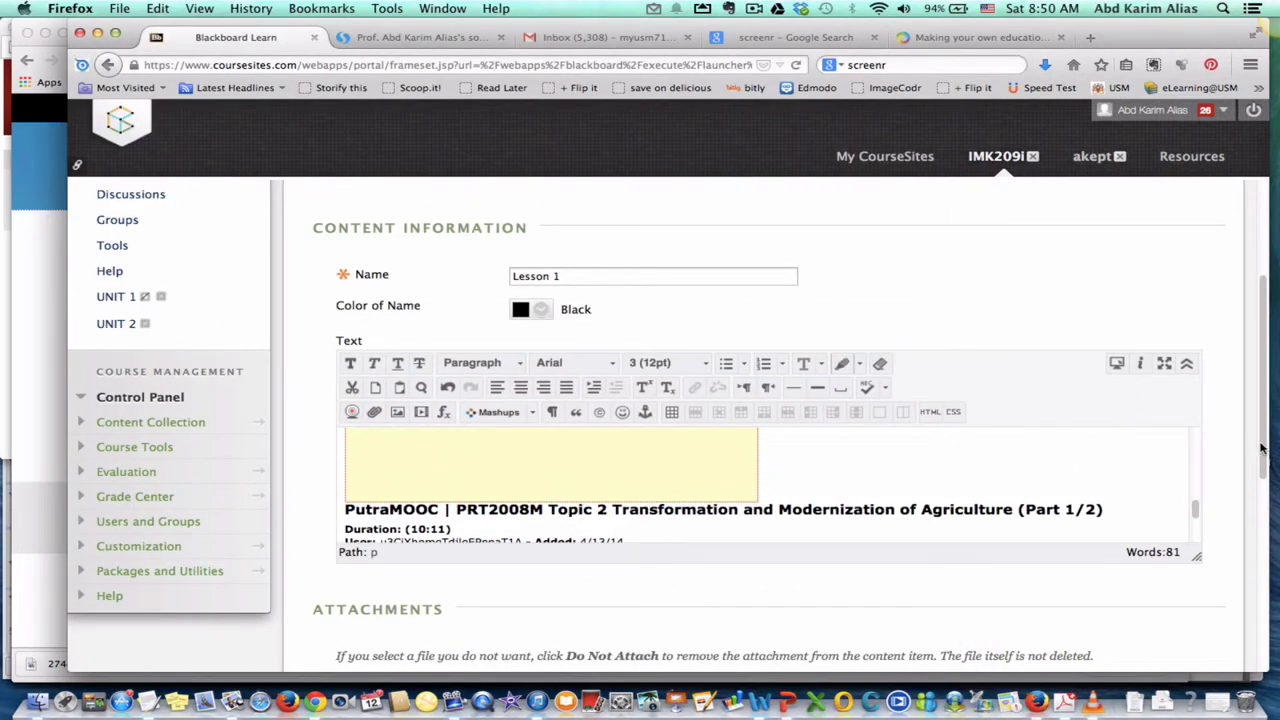
scroll(1272, 484, down, 6)
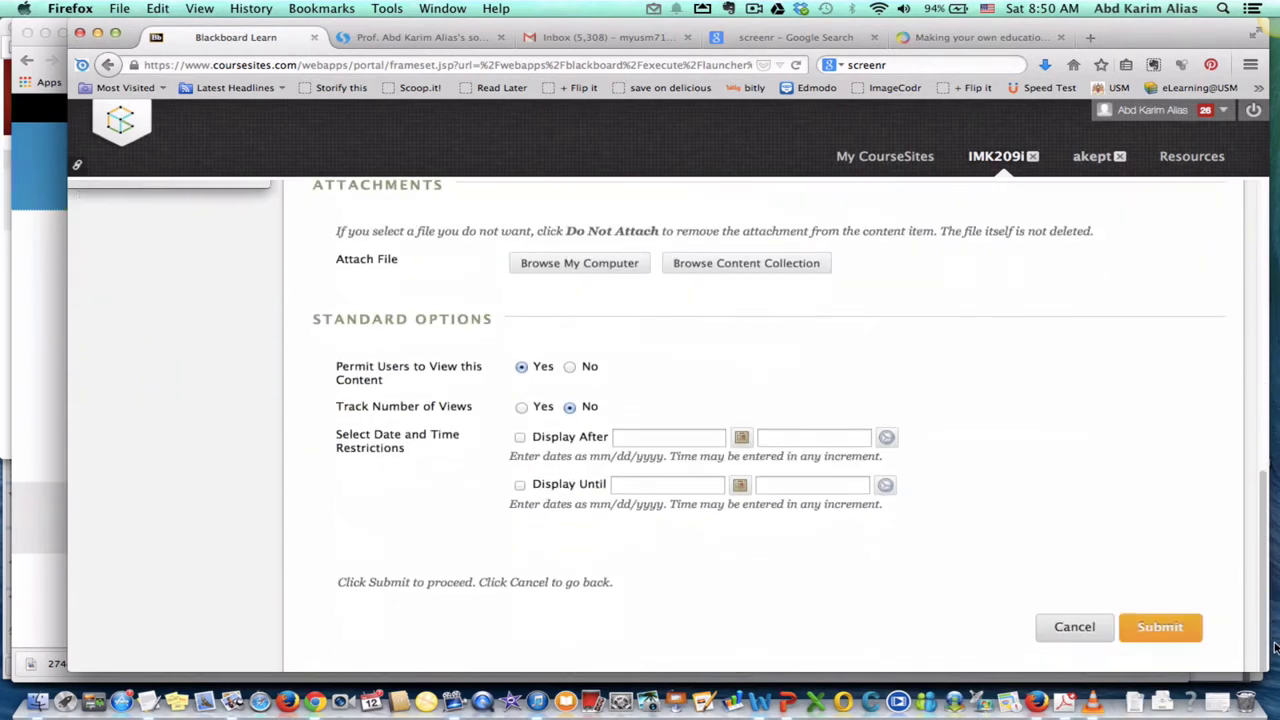
click(1160, 627)
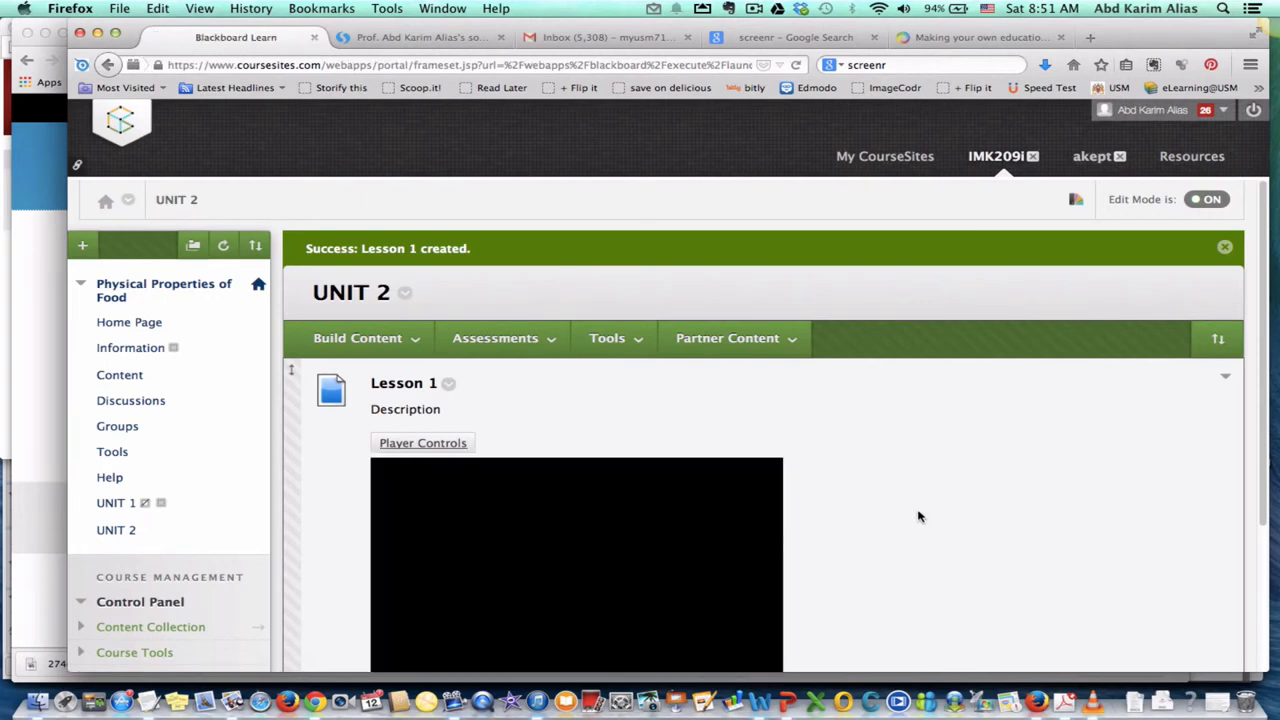
Test the embedded PutraMOOC video in Lesson 1 by playing it briefly and pausing it
scroll(928, 520, down, 3)
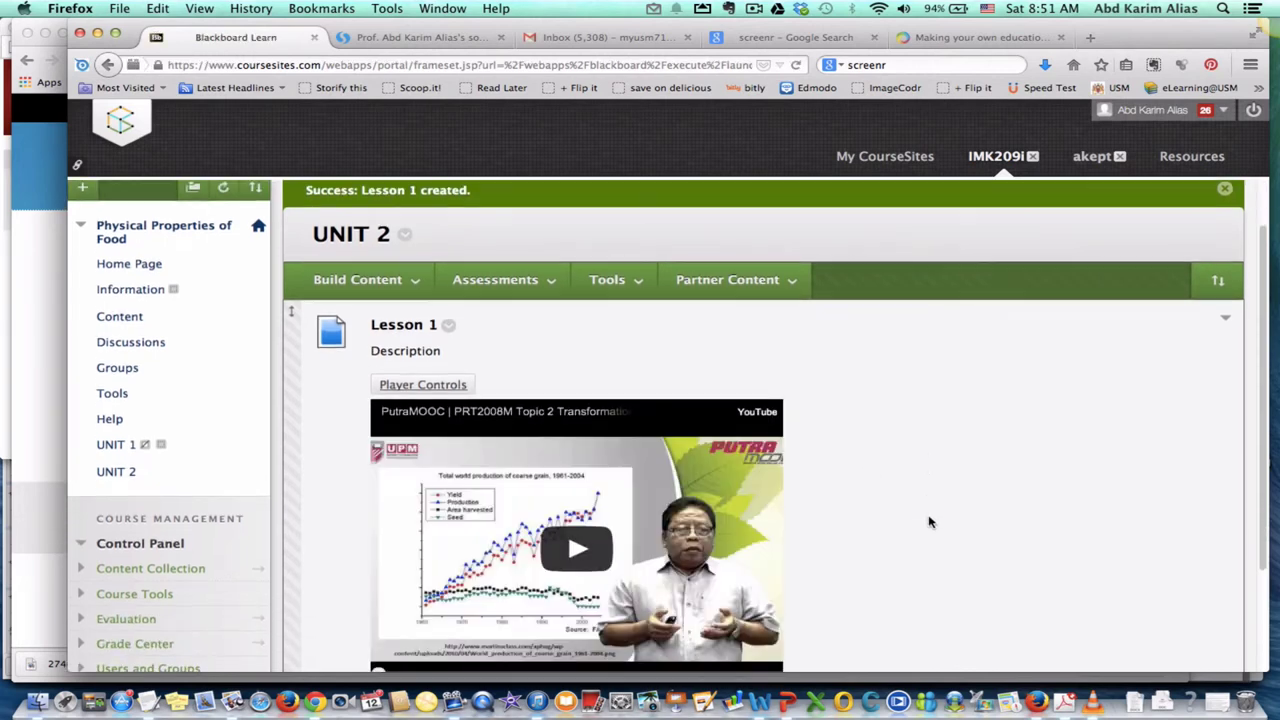
scroll(928, 520, down, 1)
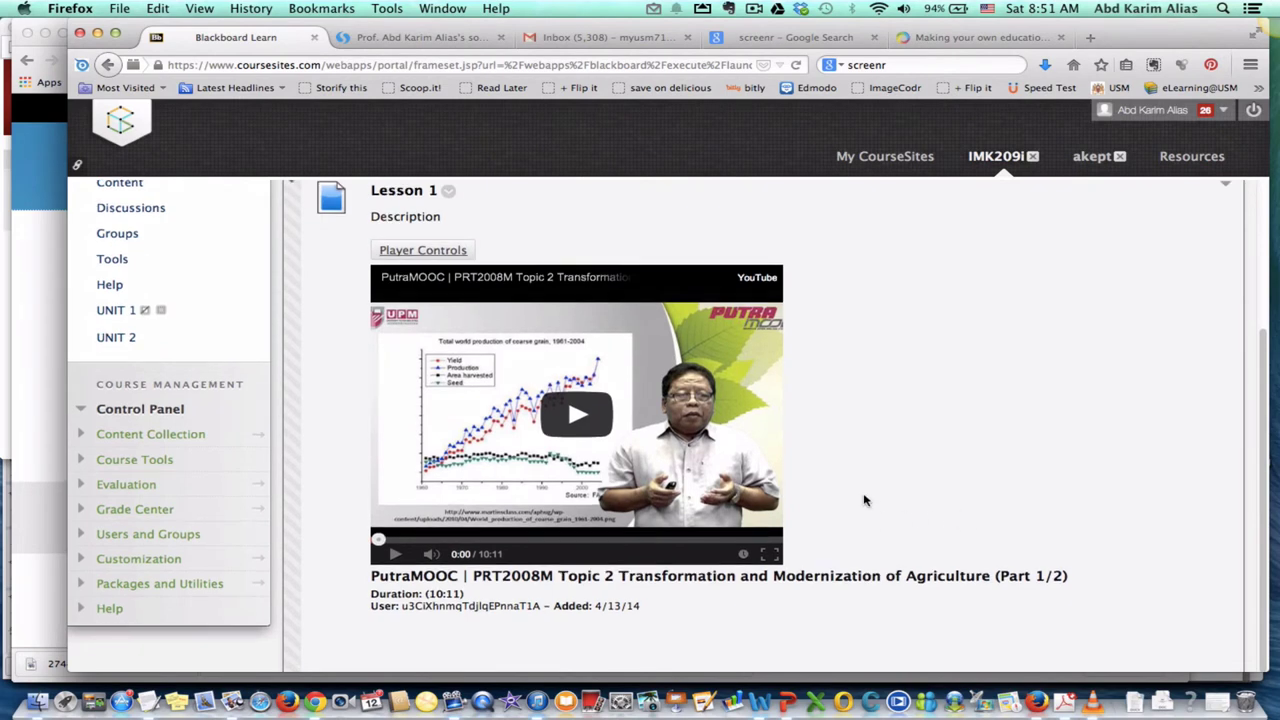
click(580, 427)
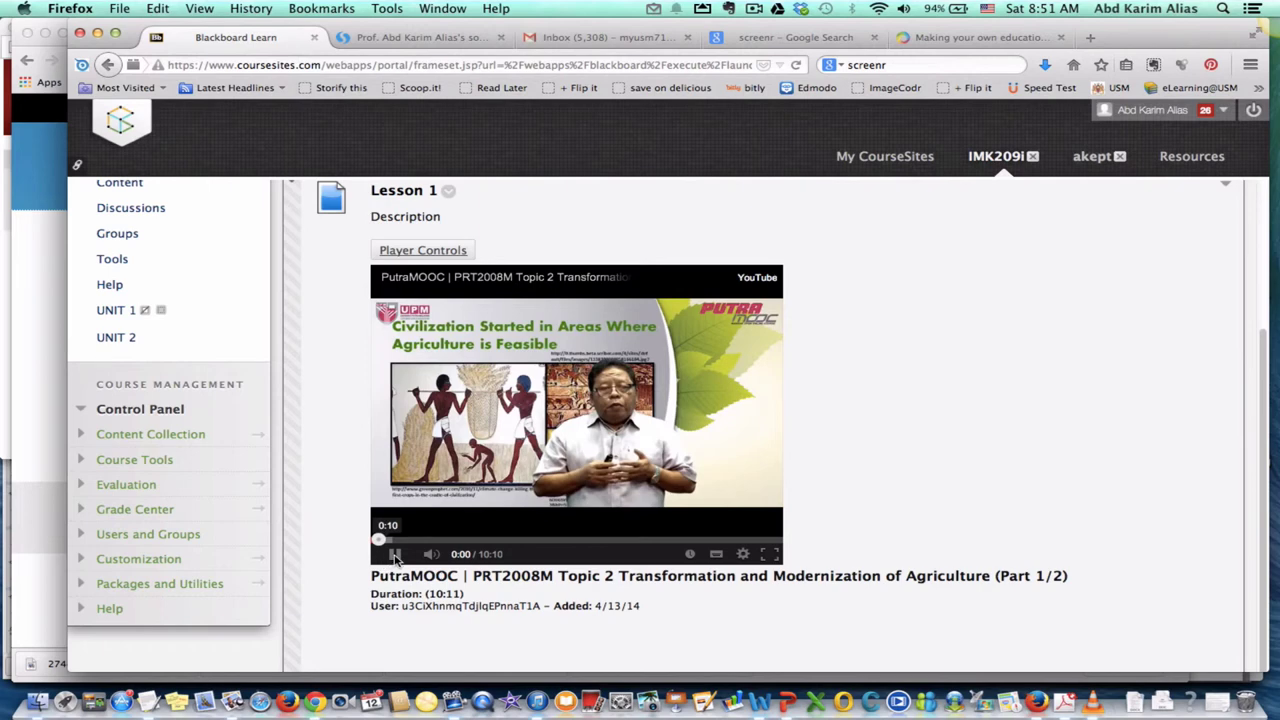
click(395, 553)
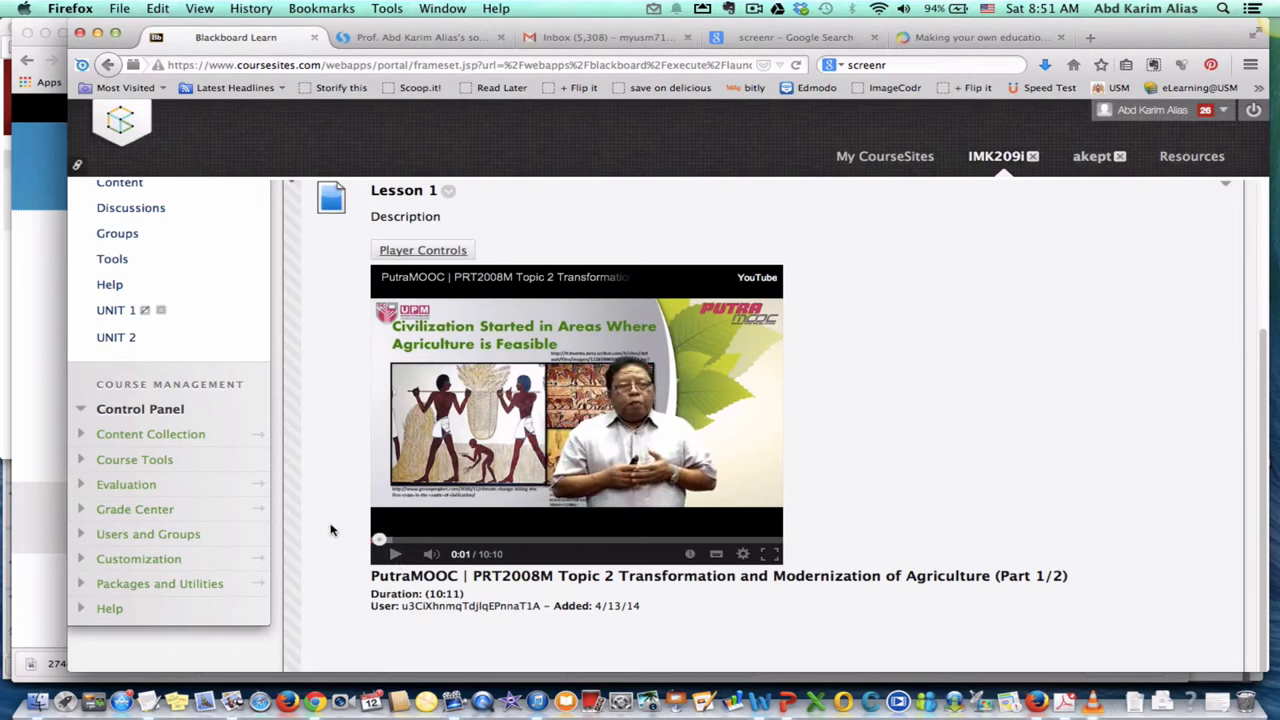
Expand the Packages and Utilities section of the course's Control Panel to reach its export and import options
scroll(275, 533, down, 1)
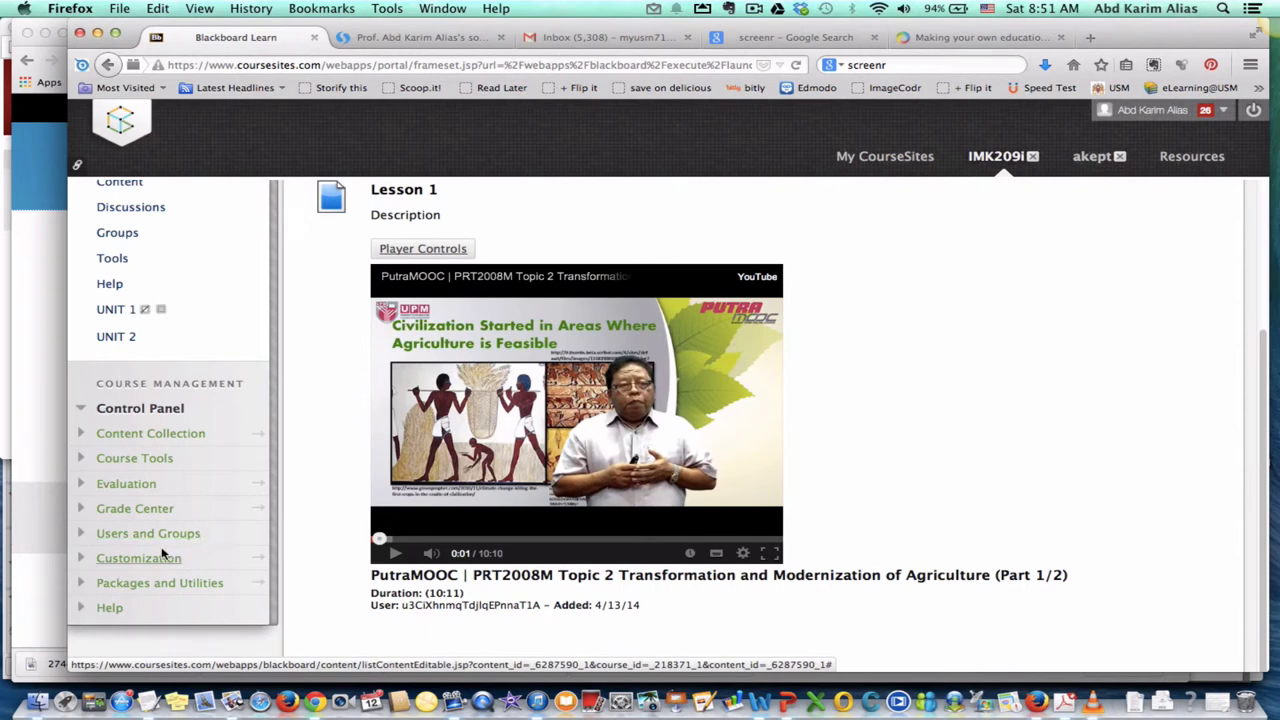
scroll(190, 477, up, 3)
scroll(170, 485, down, 3)
click(84, 586)
scroll(186, 588, down, 2)
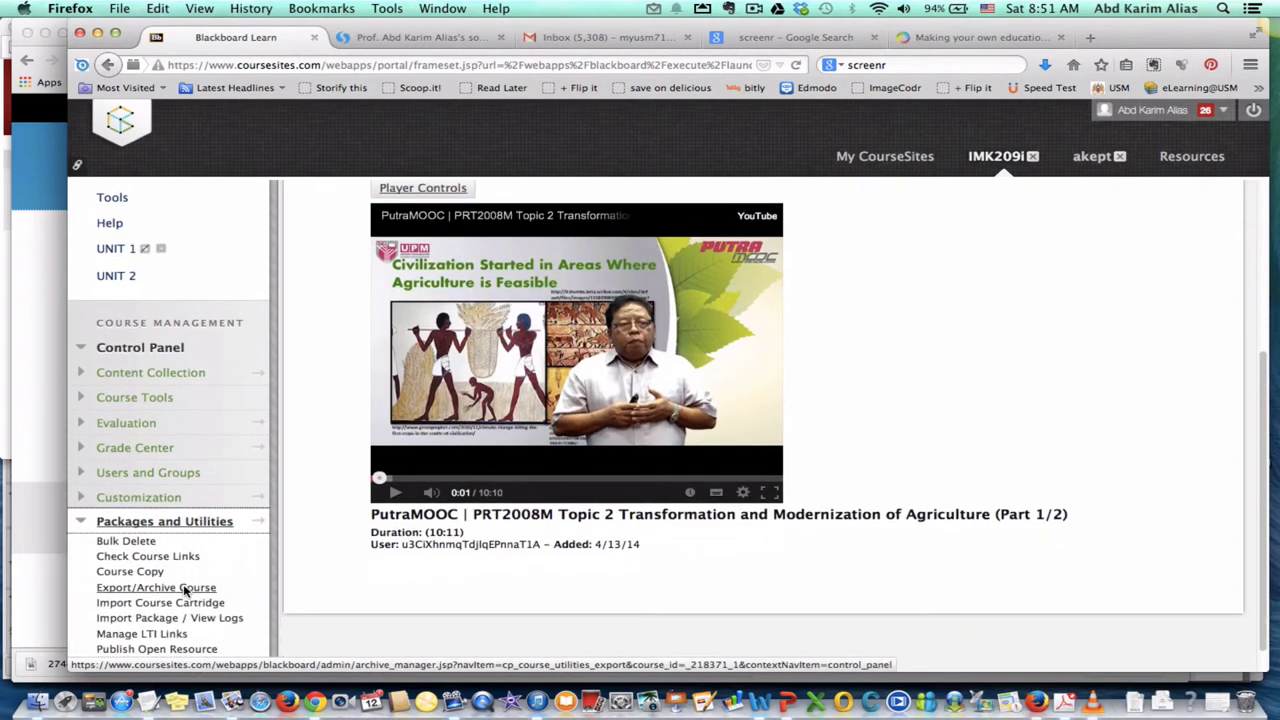